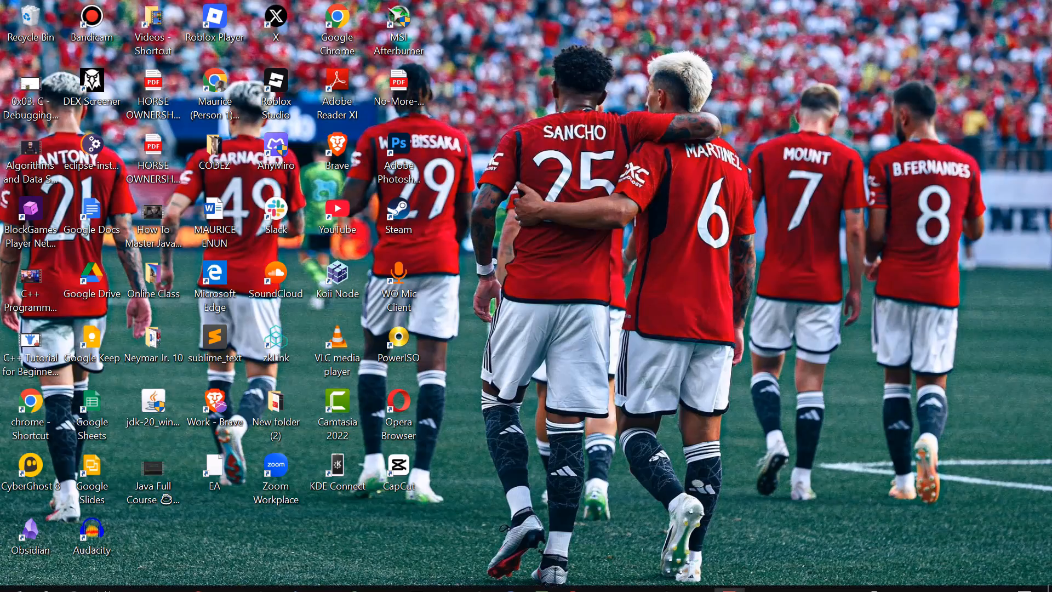
Switch to Canva in the browser and replace the template search with "Instagram reel covers"
{"action": "left_click", "coordinate": [573, 584]}
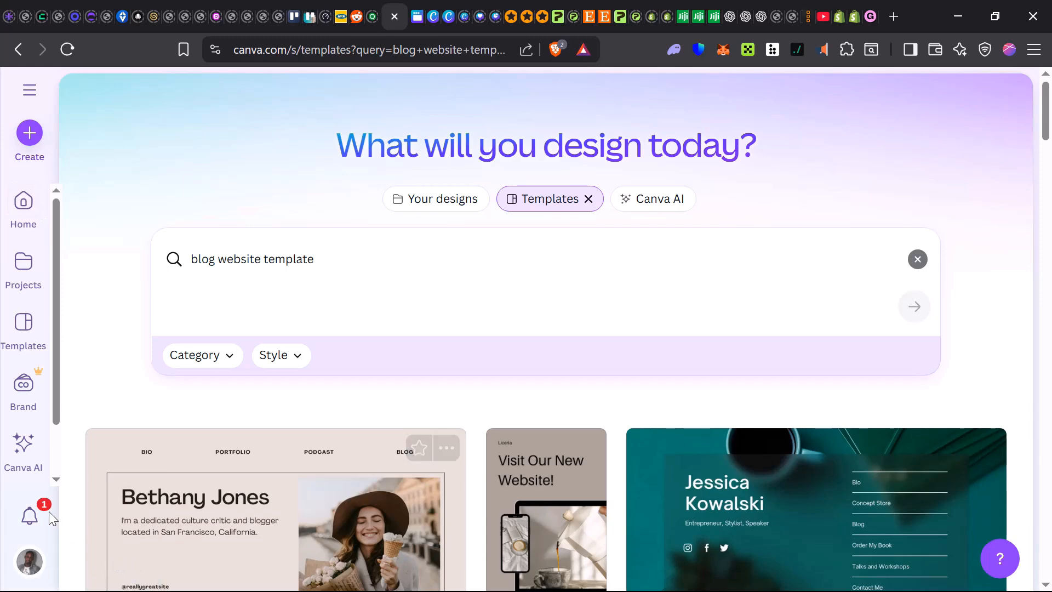
{"action": "left_click", "coordinate": [917, 259]}
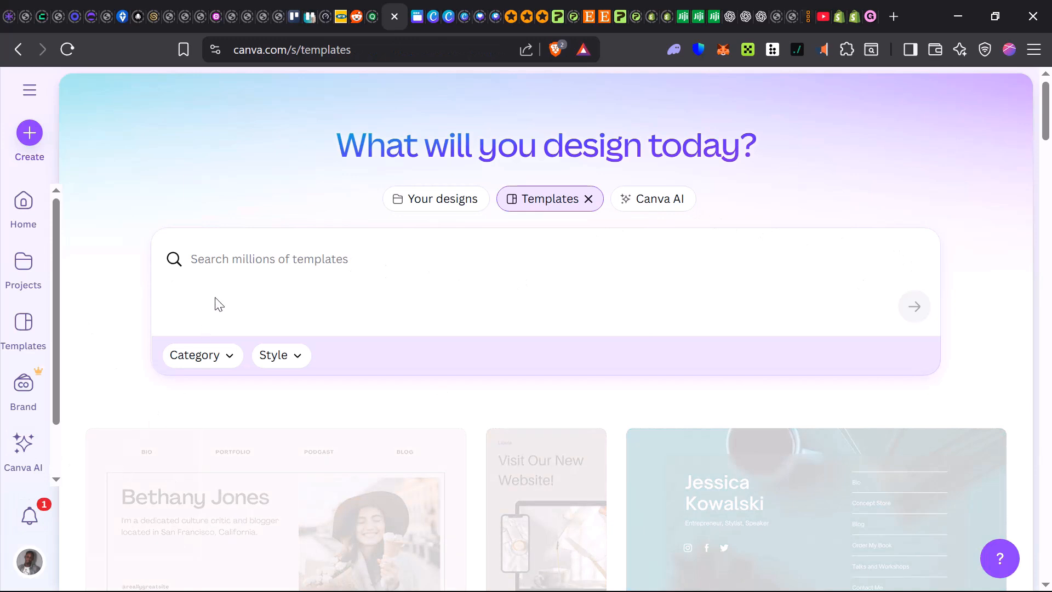
{"action": "left_click", "coordinate": [254, 261]}
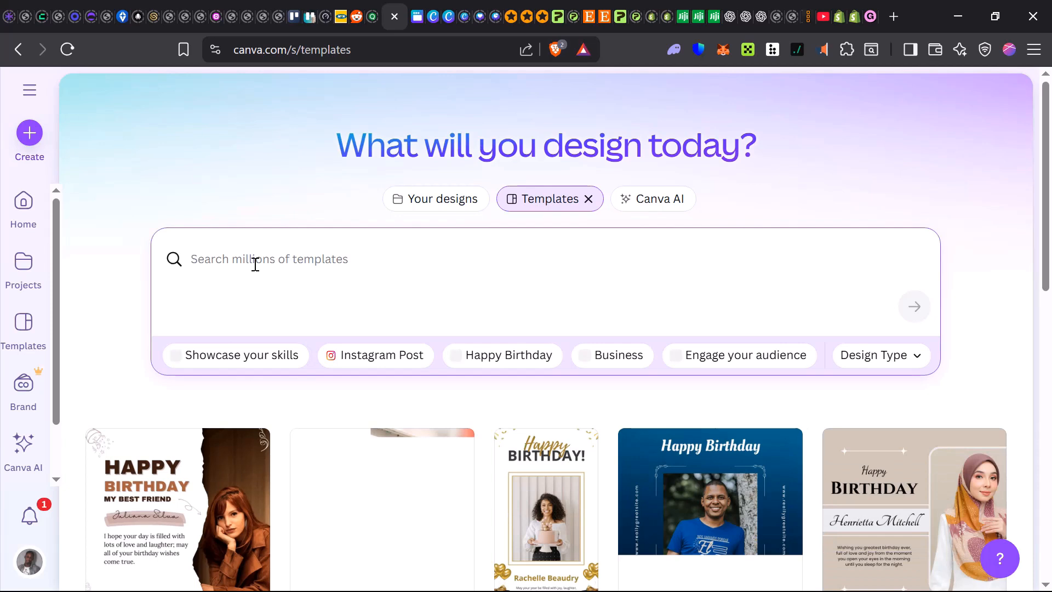
{"action": "type", "text": "l"}
{"action": "type", "text": "nst"}
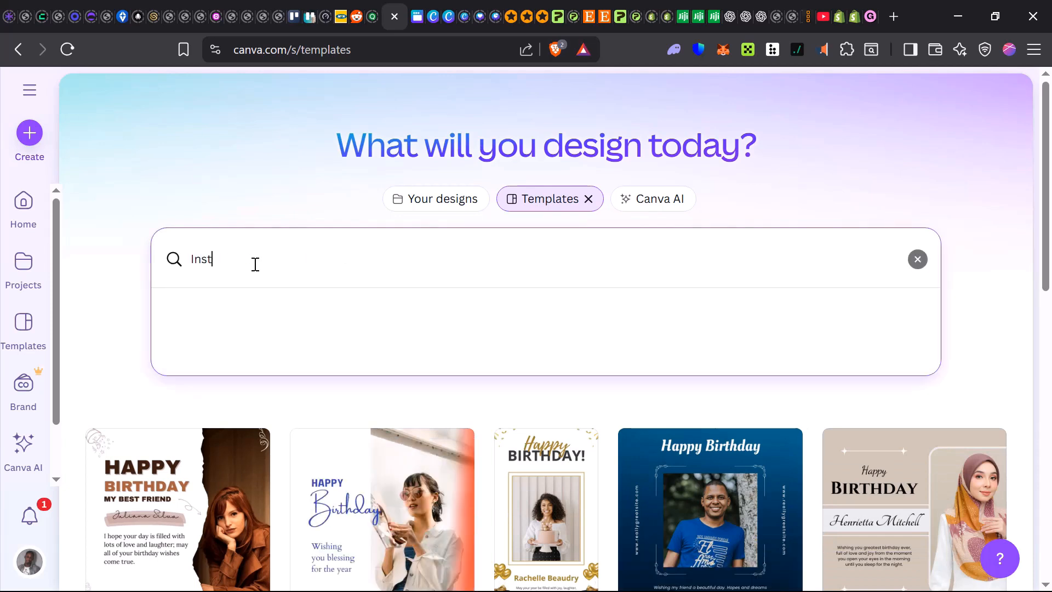
{"action": "type", "text": "a"}
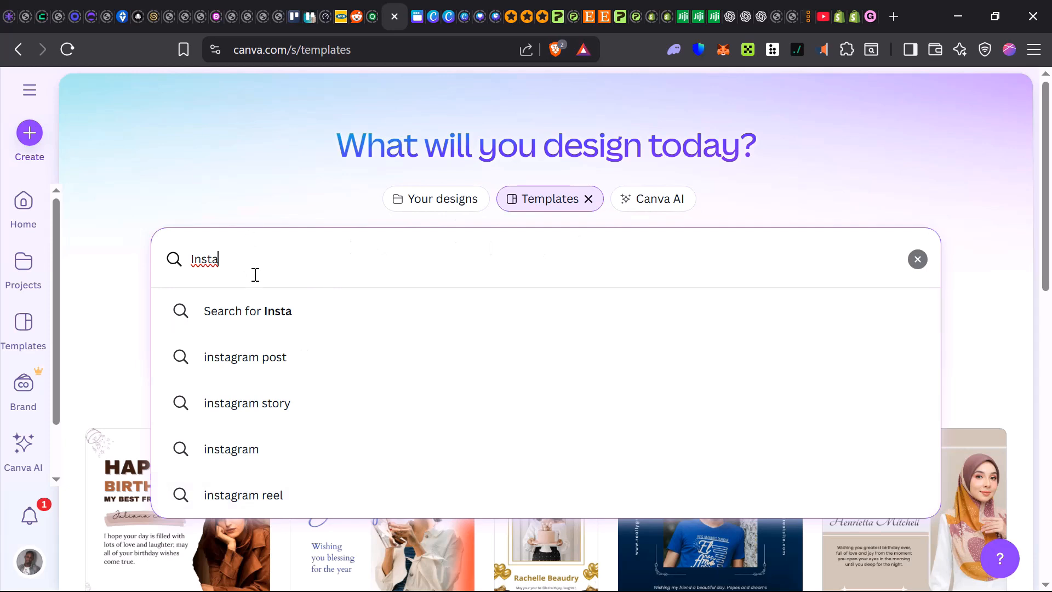
{"action": "type", "text": "gram reel"}
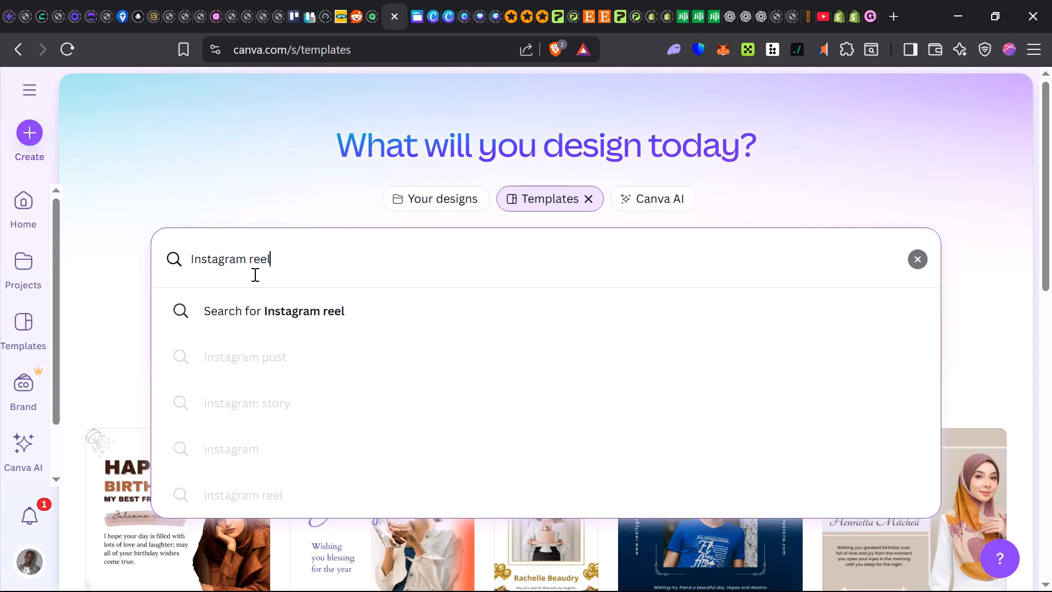
{"action": "type", "text": " covers"}
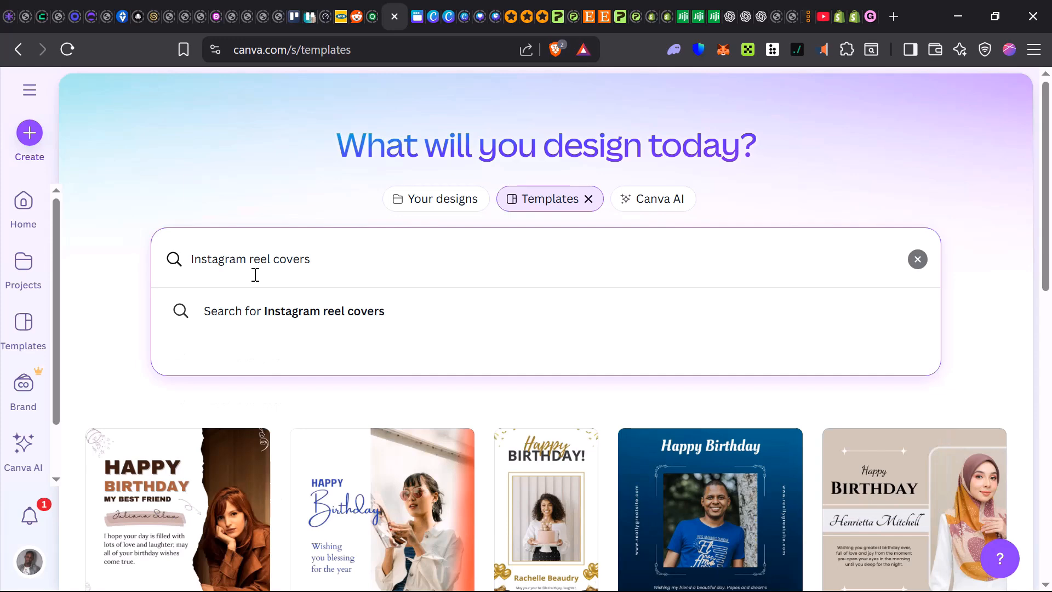
{"action": "key", "text": "Return"}
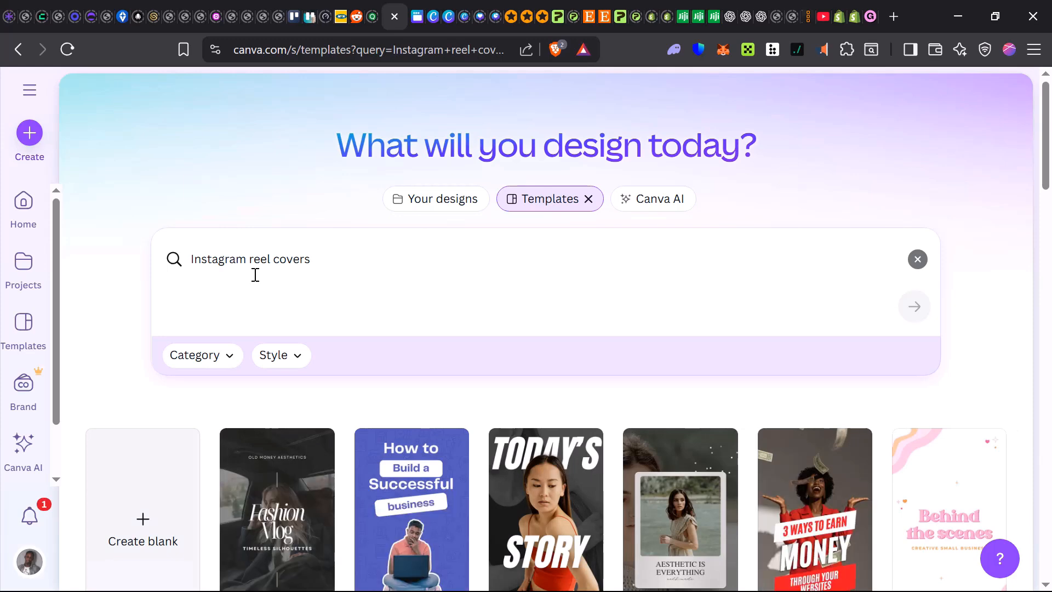
Open the TODAY'S STORY reel cover template for customizing in a new tab, then close its preview
{"action": "scroll", "coordinate": [620, 497], "scroll_direction": "down", "scroll_amount": 2}
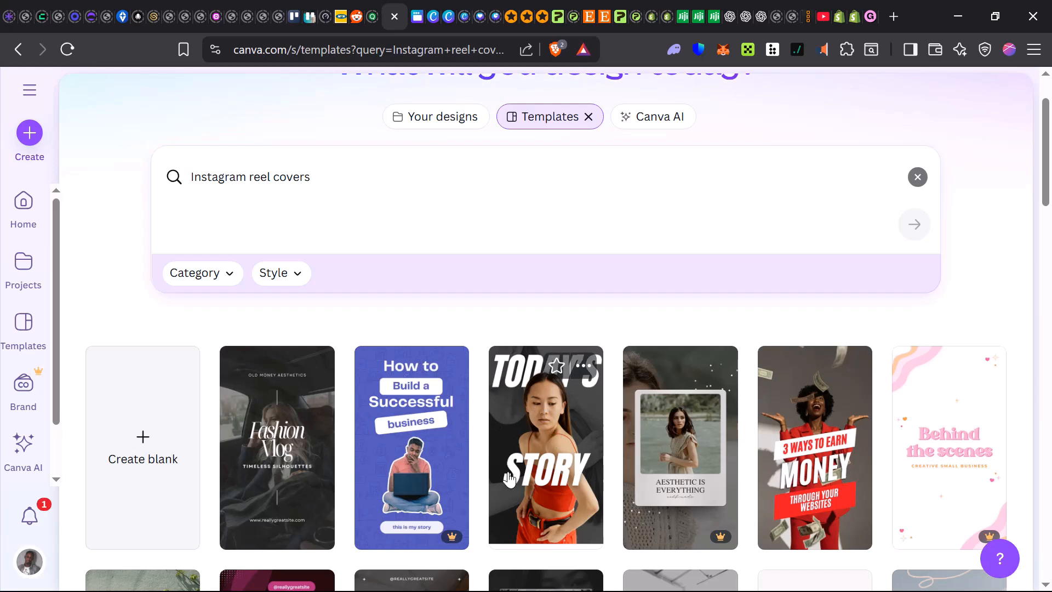
{"action": "left_click", "coordinate": [570, 432]}
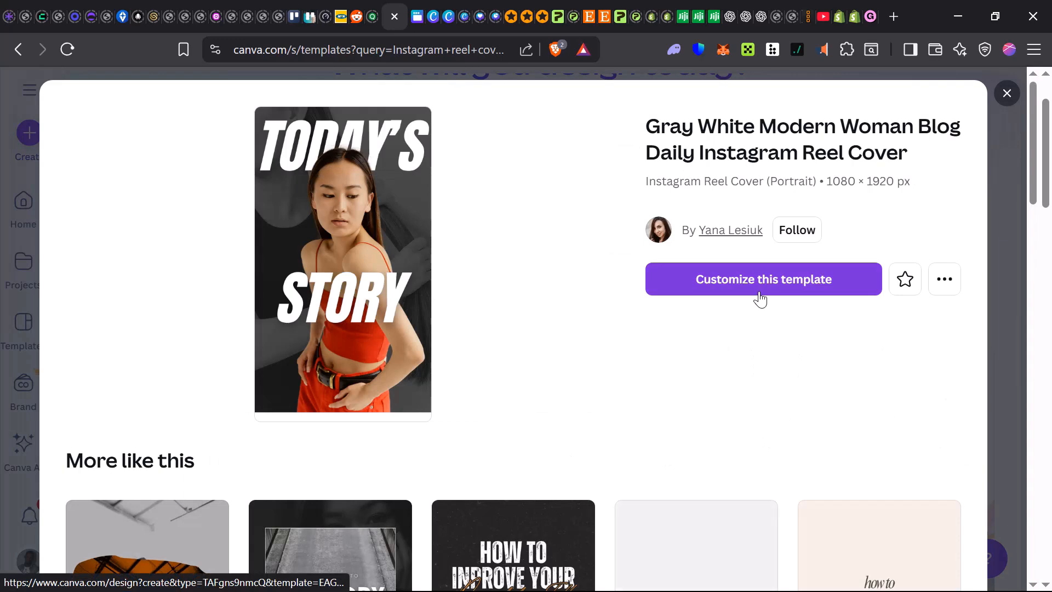
{"action": "right_click", "coordinate": [759, 292]}
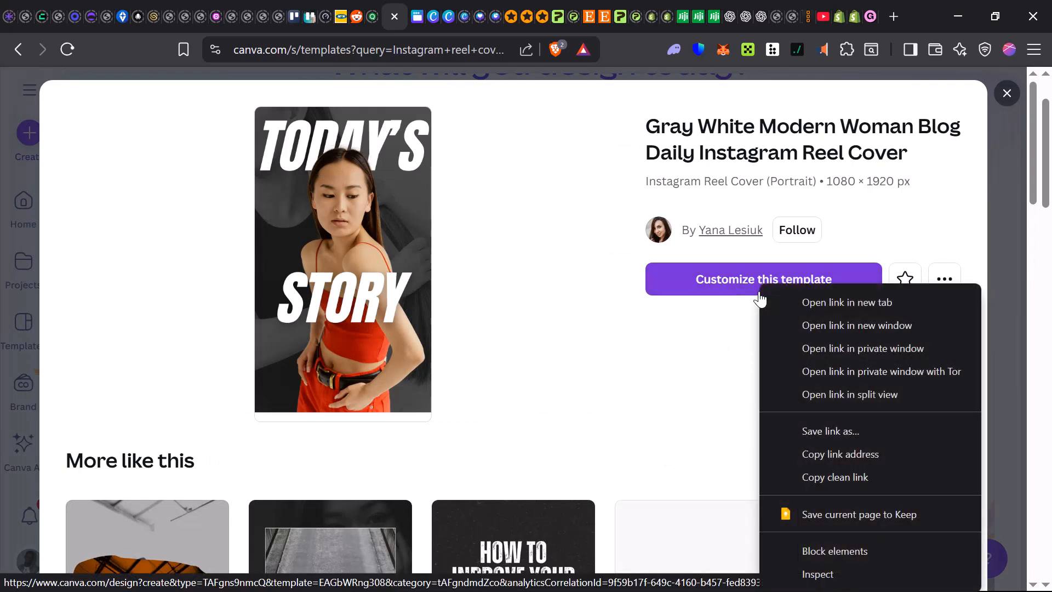
{"action": "left_click", "coordinate": [850, 302]}
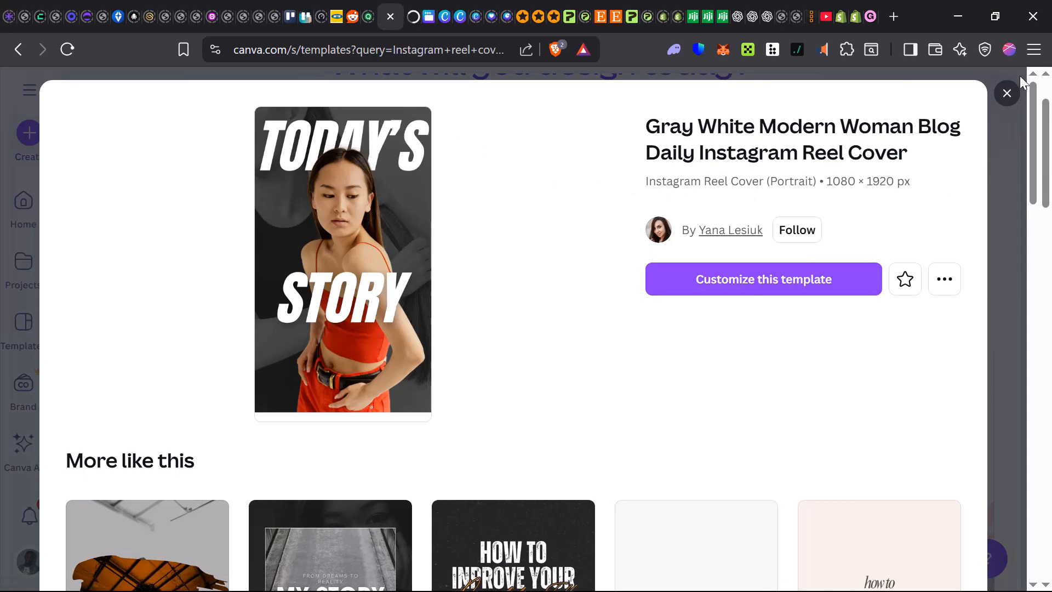
{"action": "left_click", "coordinate": [1008, 97]}
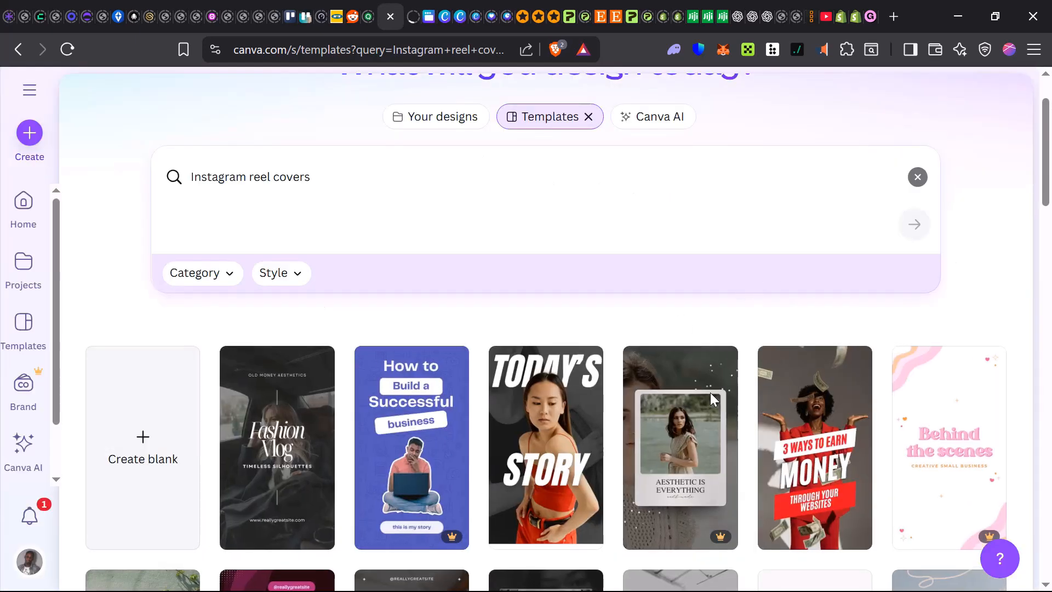
Look through the Instagram reel cover templates in the search results to compare their styles
{"action": "scroll", "coordinate": [710, 392], "scroll_direction": "down", "scroll_amount": 3}
{"action": "scroll", "coordinate": [696, 356], "scroll_direction": "down", "scroll_amount": 3}
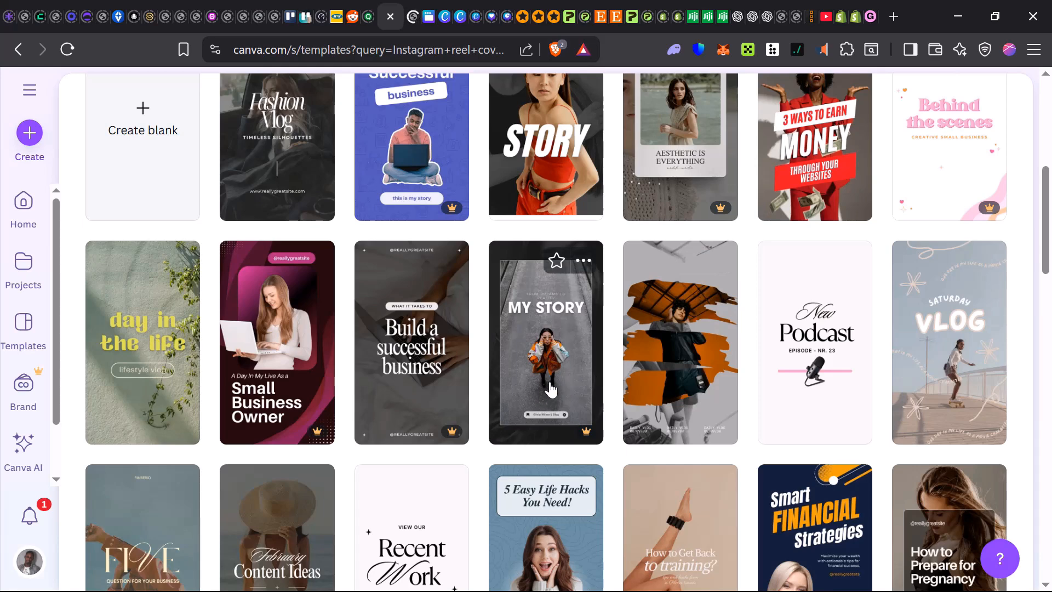
{"action": "scroll", "coordinate": [258, 372], "scroll_direction": "down", "scroll_amount": 2}
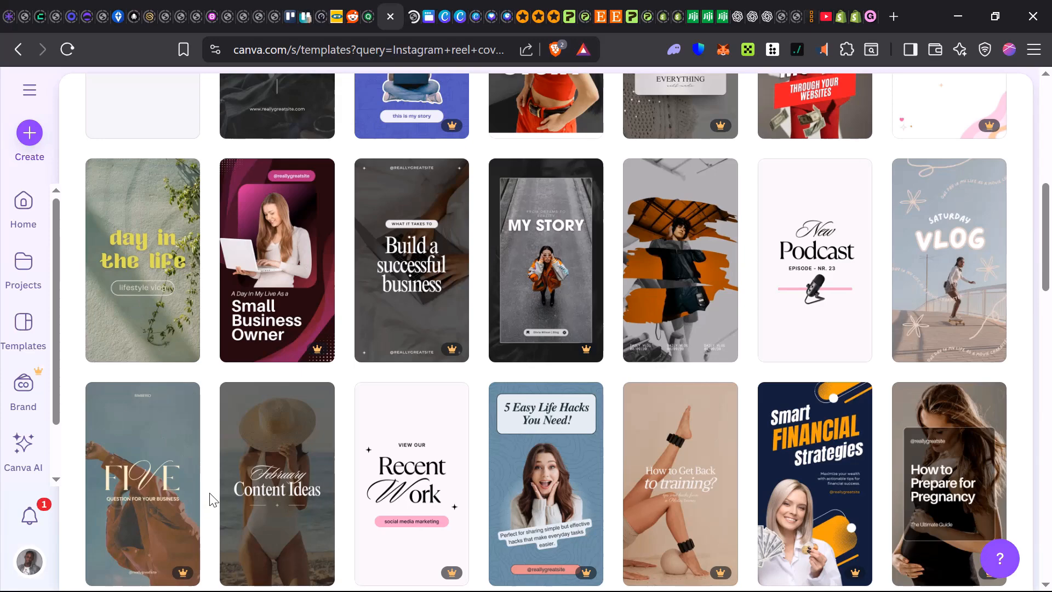
{"action": "scroll", "coordinate": [213, 500], "scroll_direction": "down", "scroll_amount": 2}
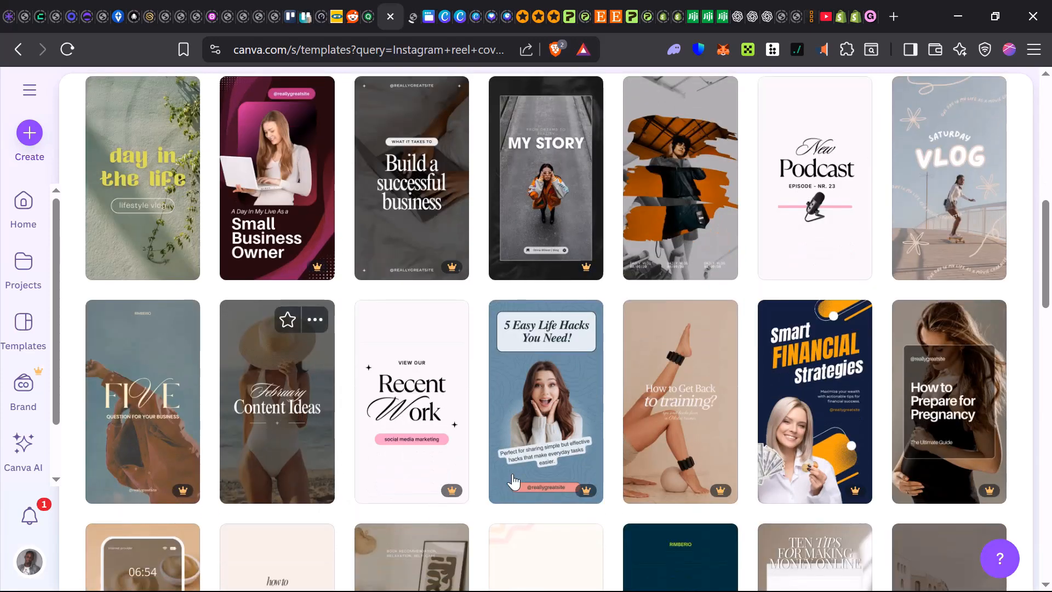
{"action": "scroll", "coordinate": [513, 480], "scroll_direction": "down", "scroll_amount": 2}
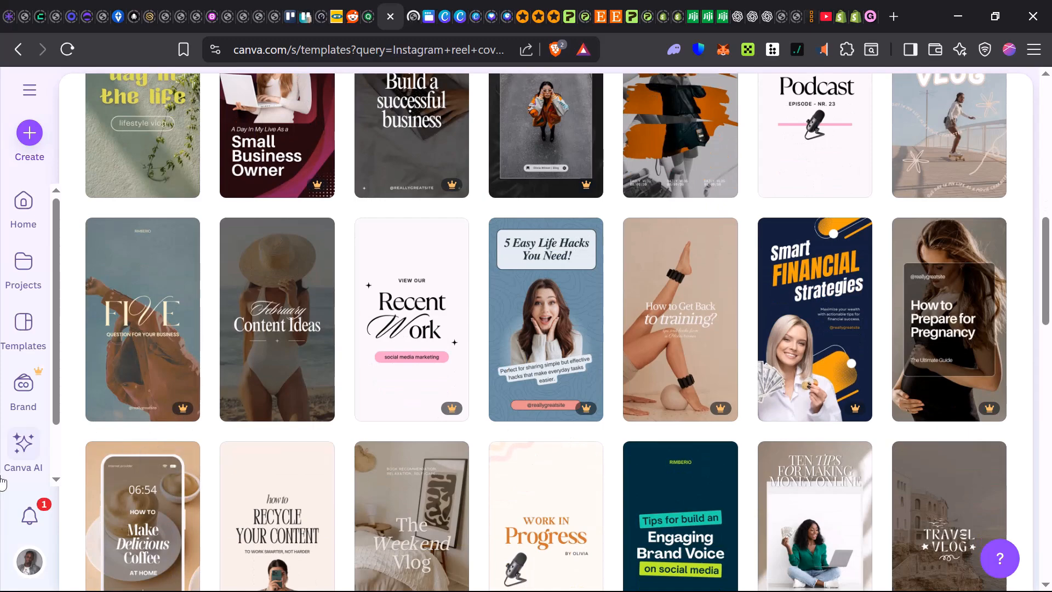
{"action": "scroll", "coordinate": [354, 528], "scroll_direction": "down", "scroll_amount": 5}
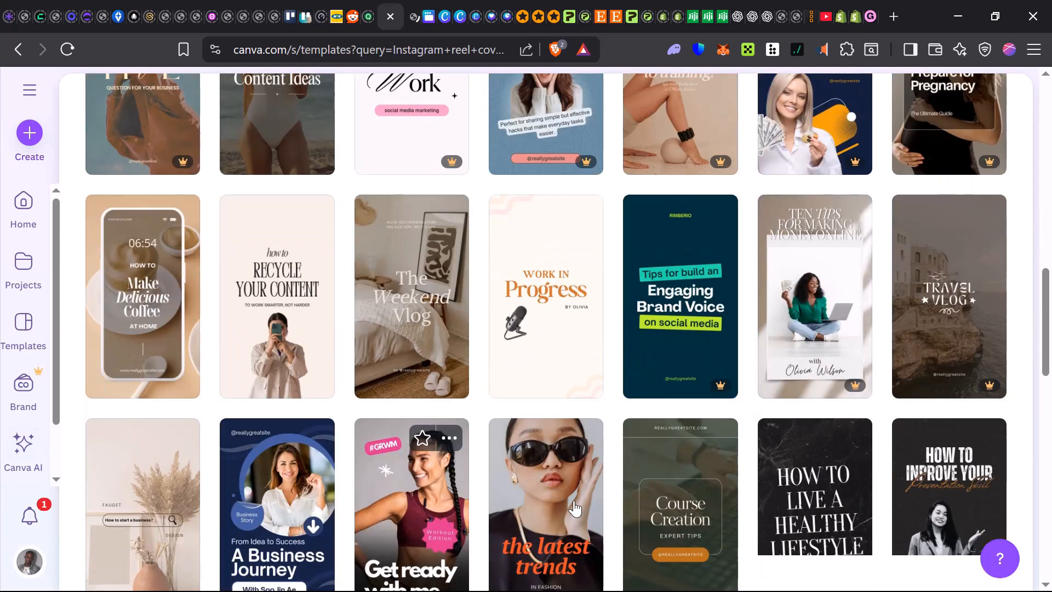
{"action": "scroll", "coordinate": [575, 509], "scroll_direction": "down", "scroll_amount": 2}
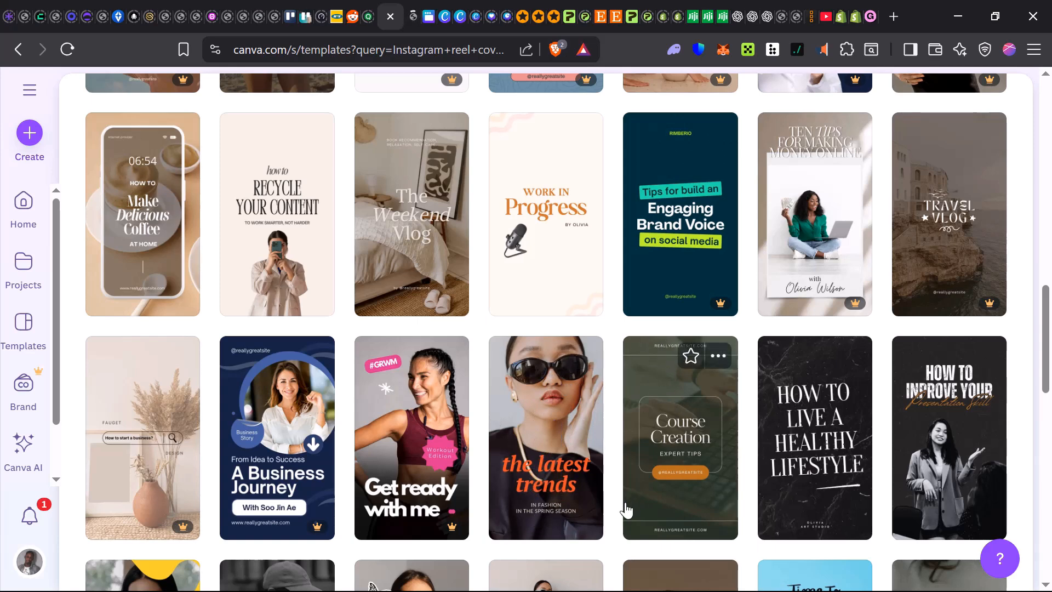
{"action": "scroll", "coordinate": [418, 183], "scroll_direction": "up", "scroll_amount": 9}
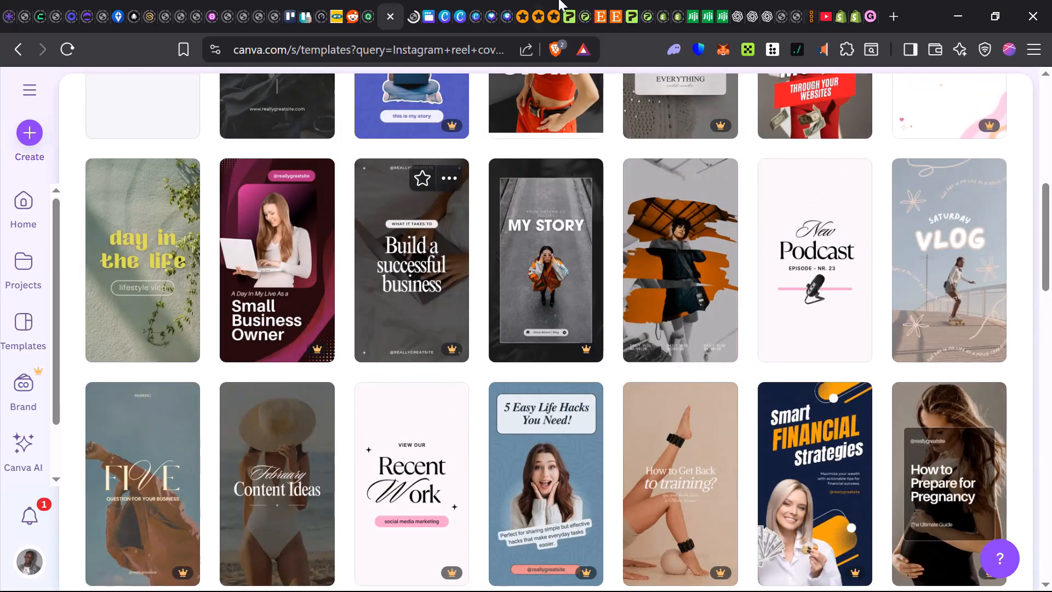
Go to the opened TODAY'S STORY design and move the woman cutout higher, over the TODAY'S text
{"action": "left_click", "coordinate": [413, 21]}
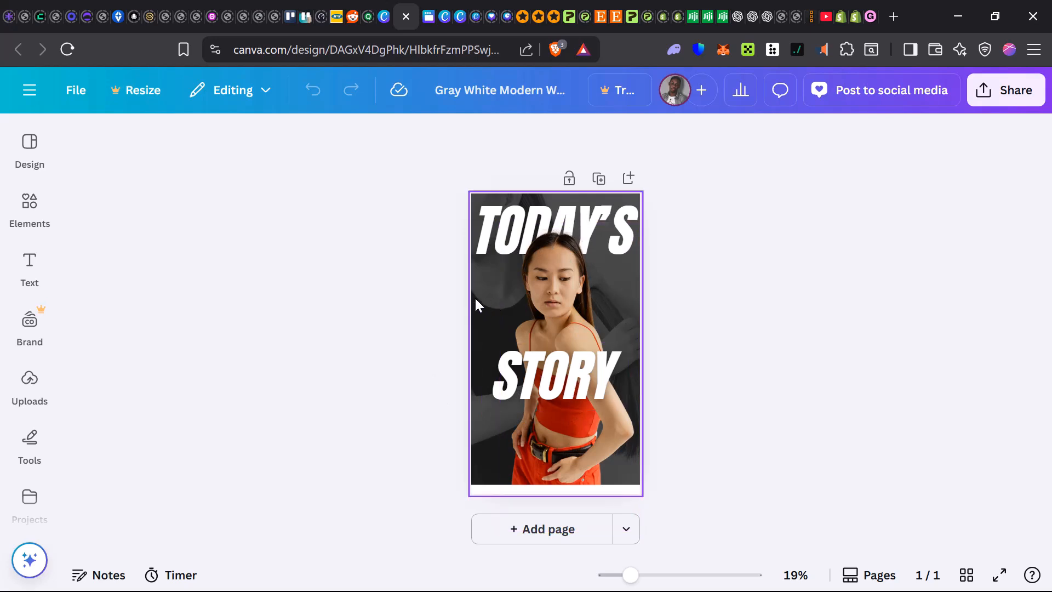
{"action": "mouse_move", "coordinate": [474, 297]}
{"action": "left_mouse_down"}
{"action": "mouse_move", "coordinate": [553, 277]}
{"action": "mouse_move", "coordinate": [637, 276]}
{"action": "mouse_move", "coordinate": [477, 280]}
{"action": "left_mouse_up"}
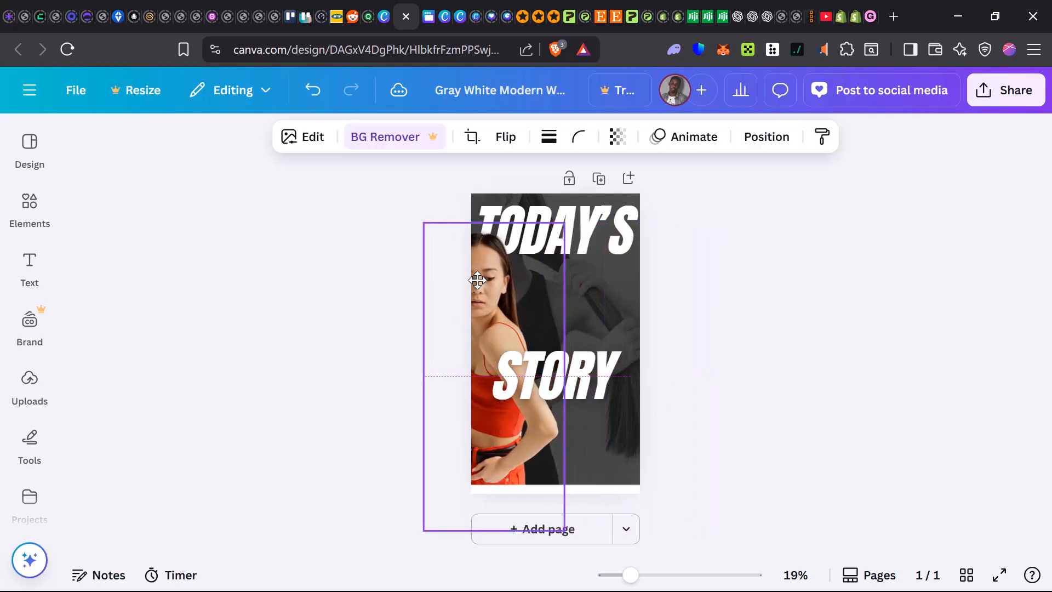
{"action": "left_click_drag", "start_coordinate": [563, 284], "coordinate": [563, 245]}
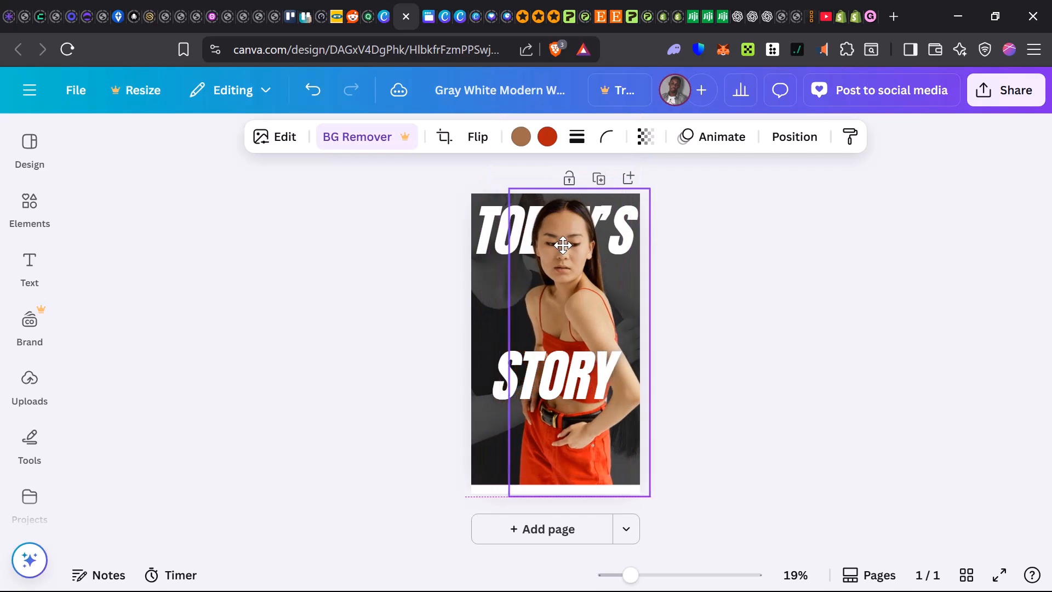
Rearrange the cover by shifting TODAY'S slightly up and left, STORY lower, and the woman cutout down below the heading
{"action": "left_click", "coordinate": [498, 241]}
{"action": "left_click_drag", "start_coordinate": [498, 241], "coordinate": [475, 219]}
{"action": "left_click_drag", "start_coordinate": [527, 370], "coordinate": [526, 414]}
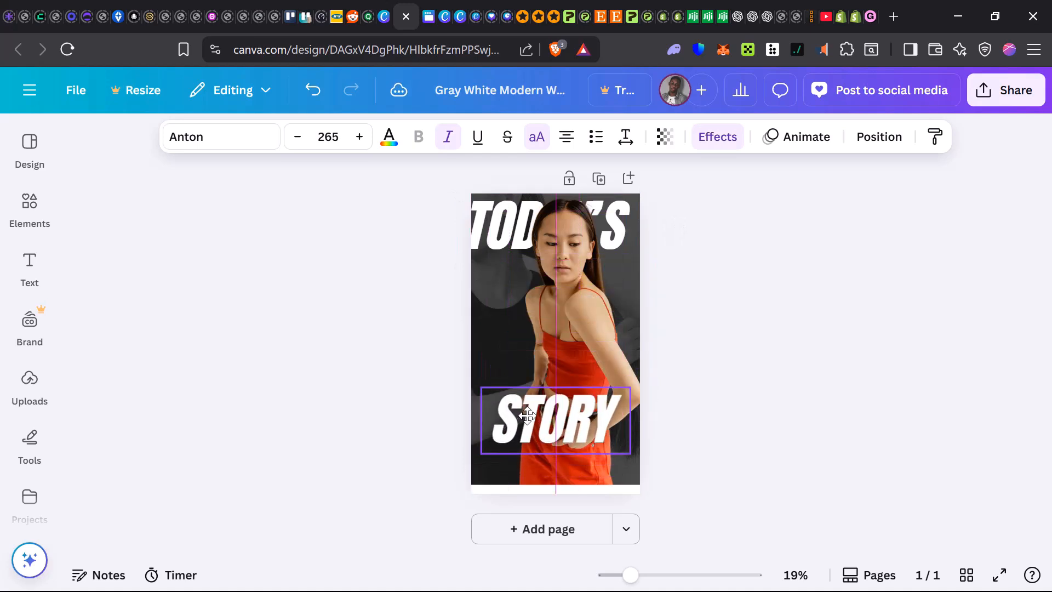
{"action": "left_click_drag", "start_coordinate": [562, 290], "coordinate": [554, 327]}
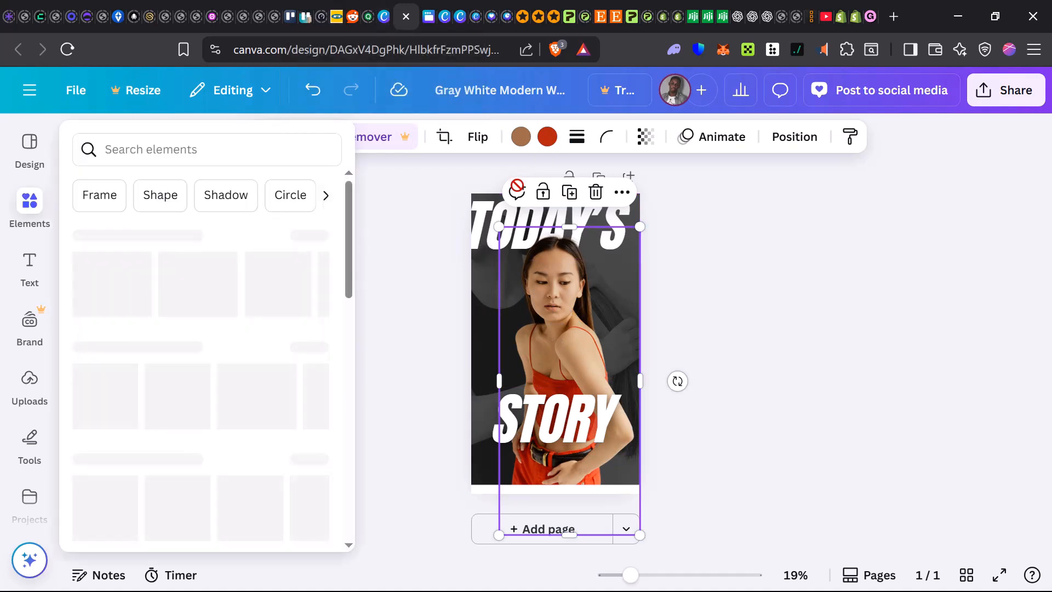
From the Canva templates page, create an Instagram Story design with a custom size of 1080 × 1920 px
{"action": "left_click", "coordinate": [379, 16]}
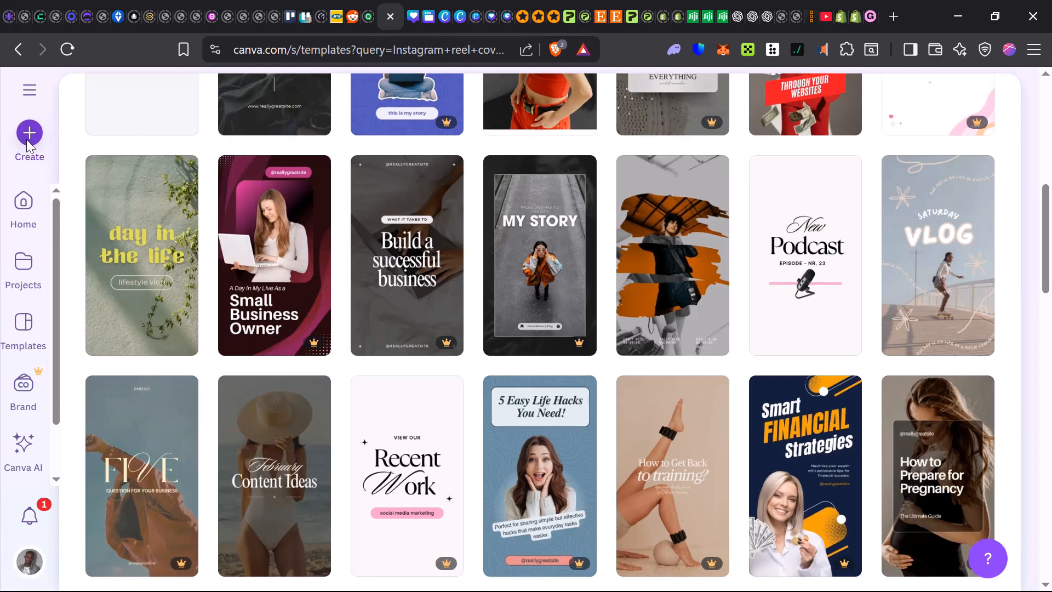
{"action": "left_click", "coordinate": [28, 137]}
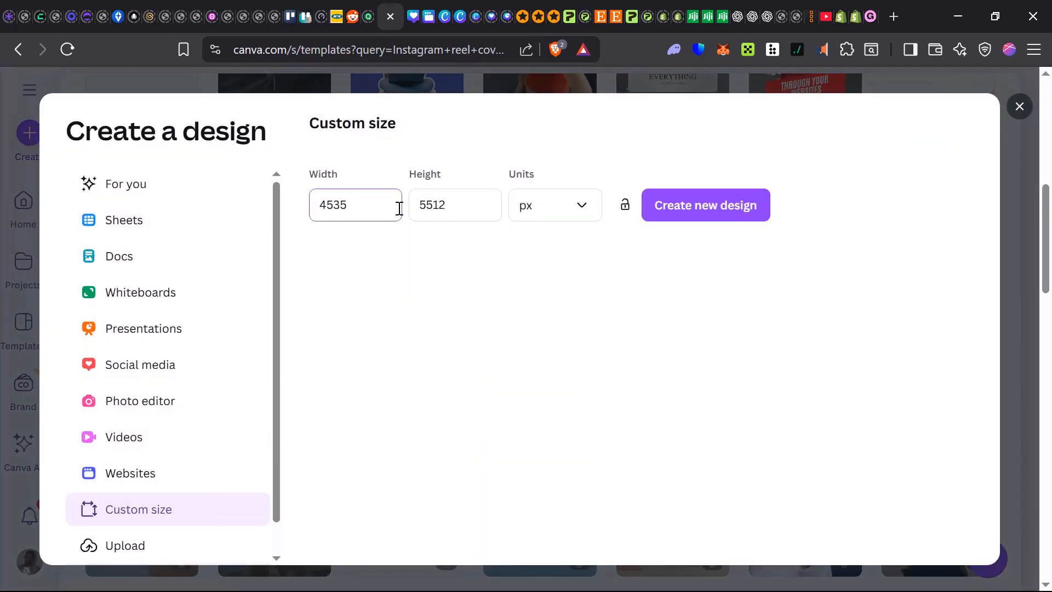
{"action": "double_click", "coordinate": [363, 209]}
{"action": "type", "text": "1080"}
{"action": "left_click", "coordinate": [425, 198]}
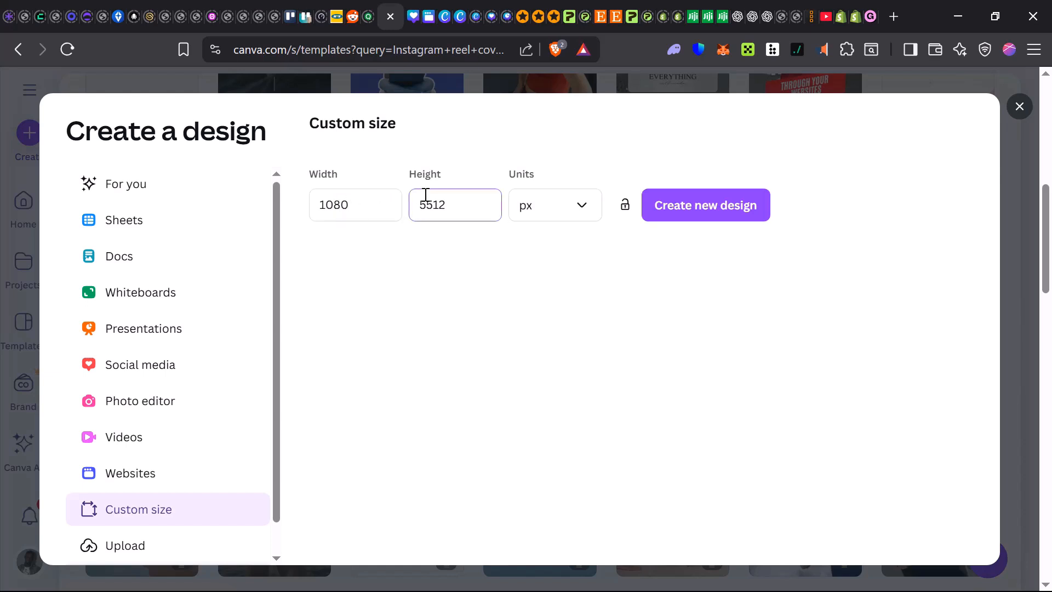
{"action": "double_click", "coordinate": [436, 206]}
{"action": "type", "text": "1"}
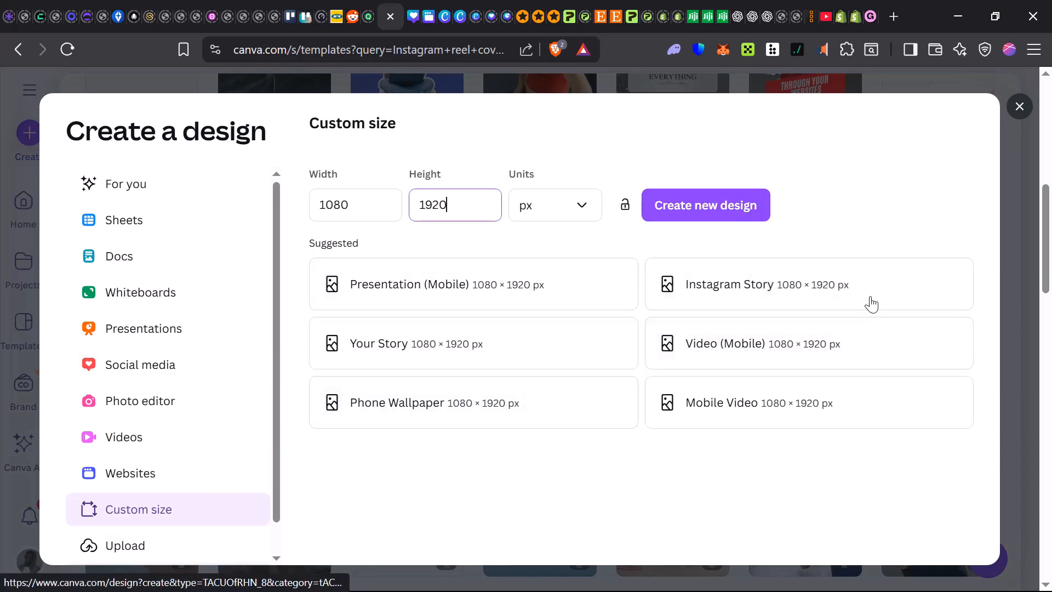
{"action": "left_click", "coordinate": [812, 283]}
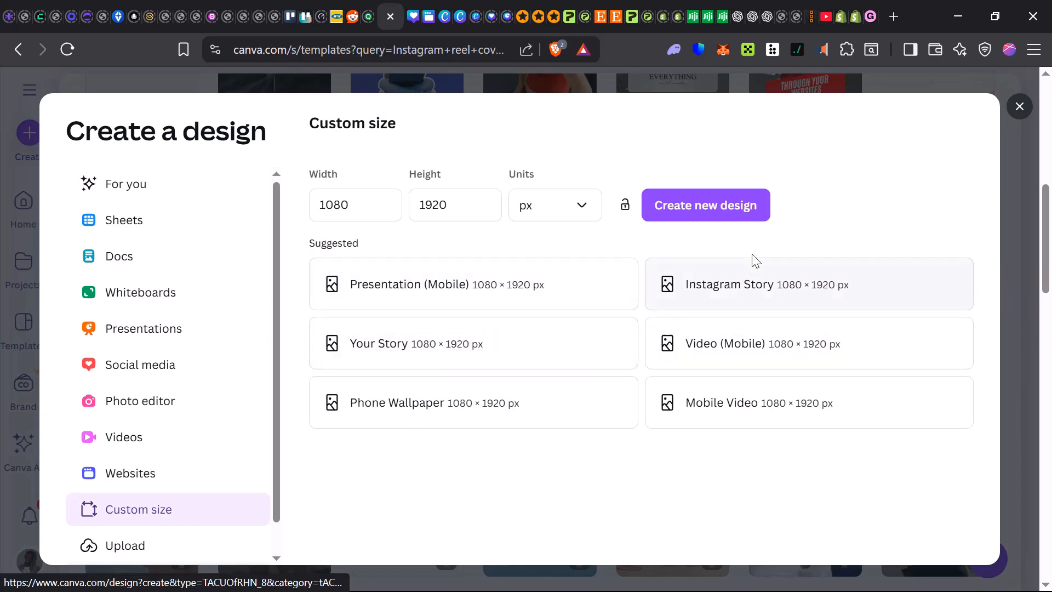
{"action": "left_click", "coordinate": [712, 280]}
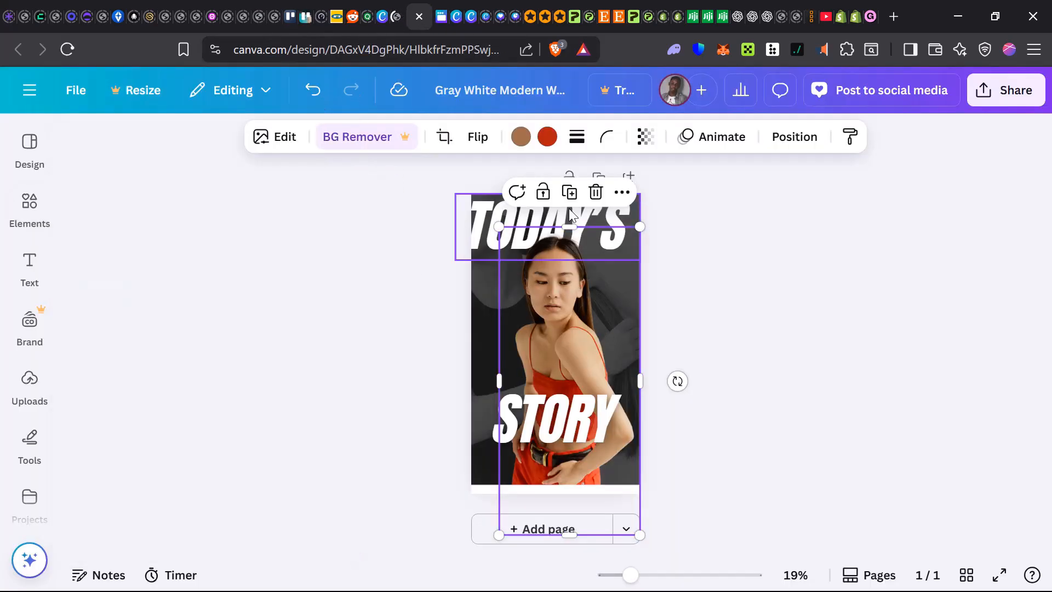
In the reel cover design, recolor the TODAY'S text with the red from the woman's photo colors
{"action": "left_click", "coordinate": [481, 229]}
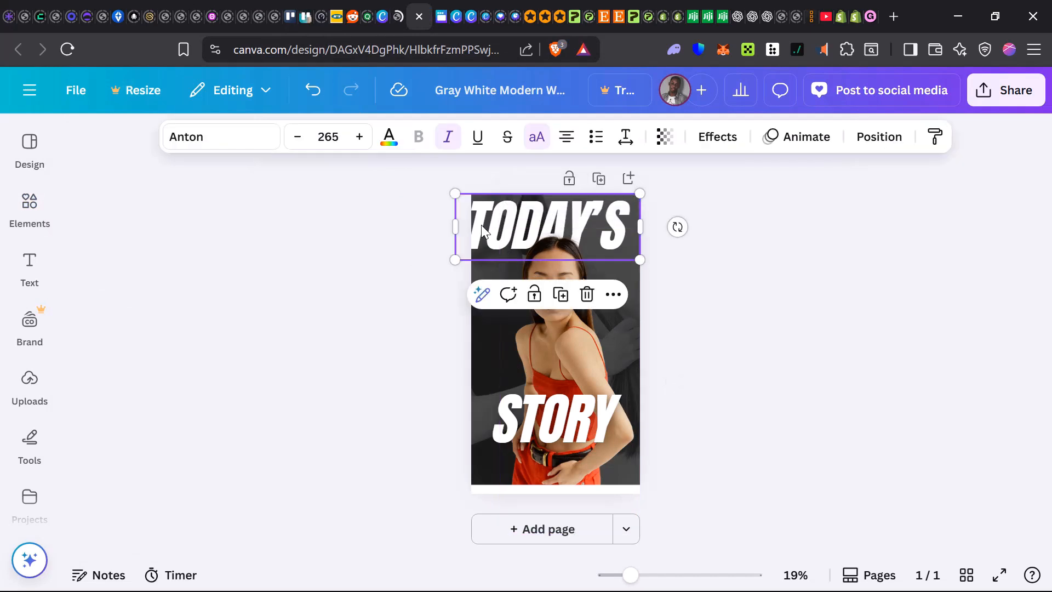
{"action": "left_click", "coordinate": [385, 137]}
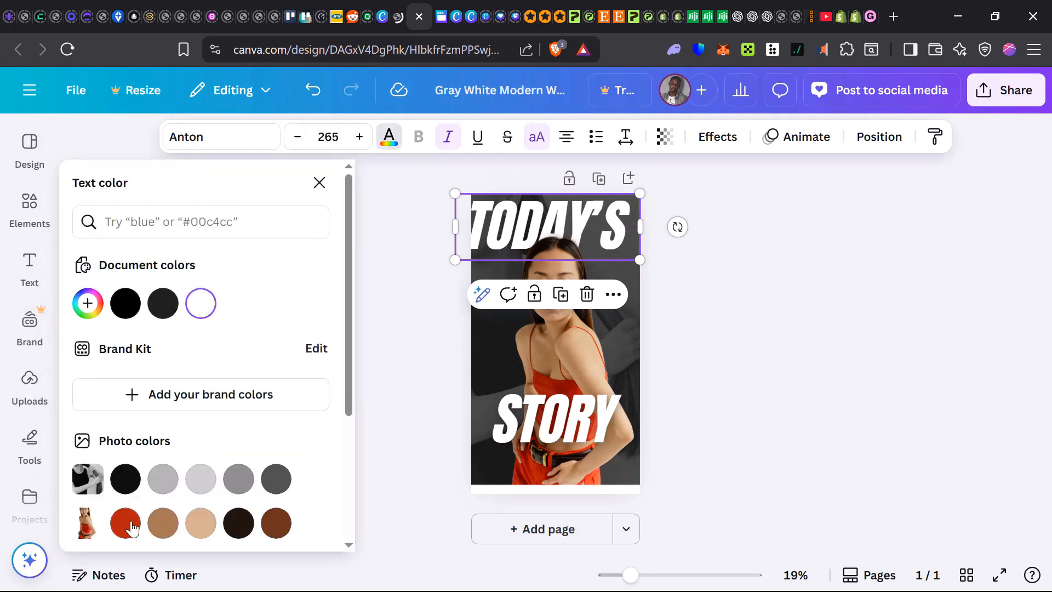
{"action": "left_click", "coordinate": [125, 523]}
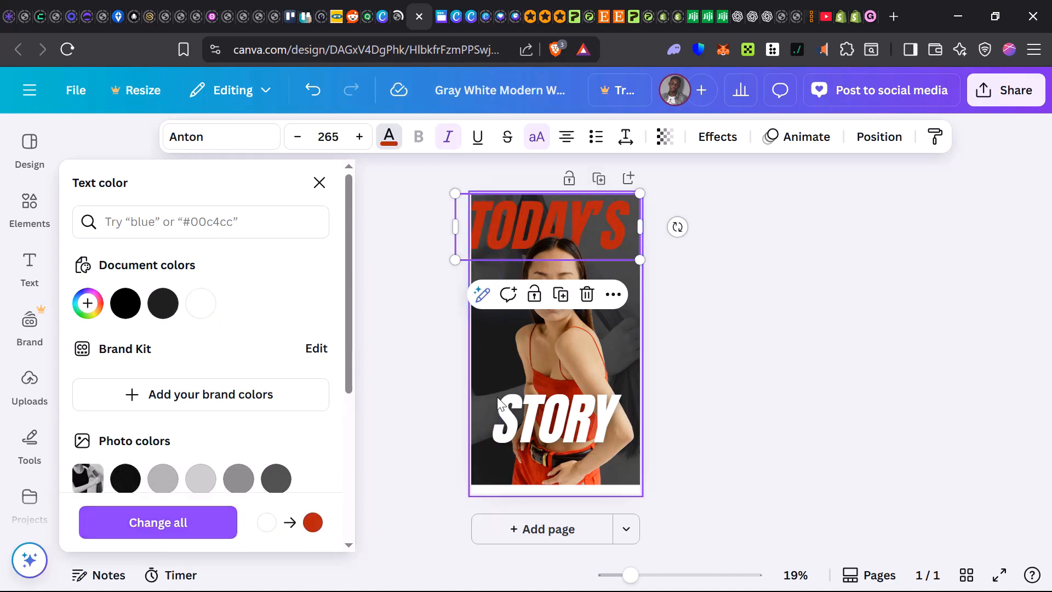
Recolor the STORY text, trying the brown and settling on the light tan from the woman's photo colors
{"action": "left_click", "coordinate": [525, 402]}
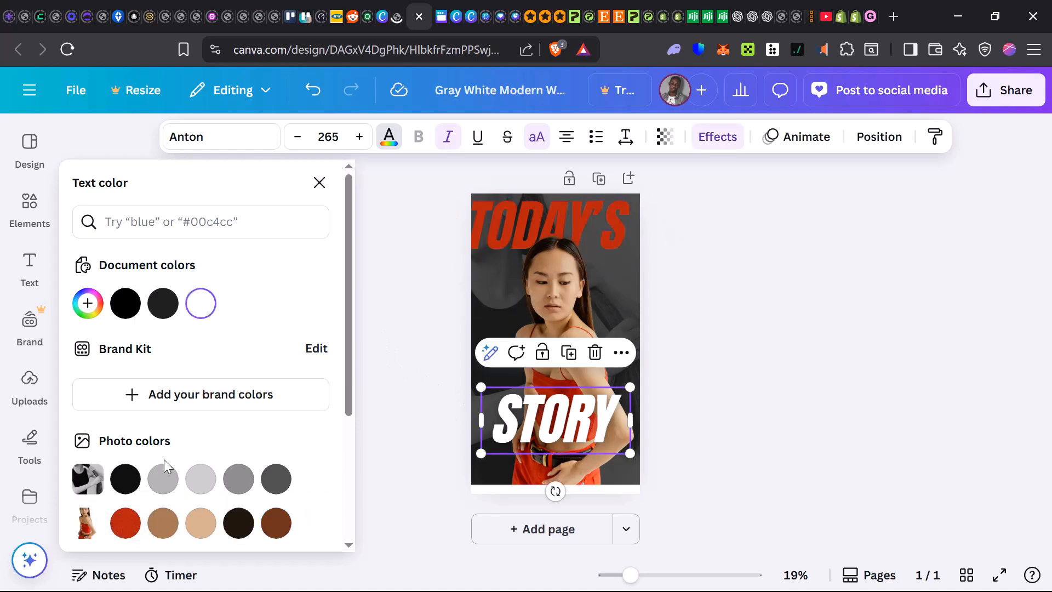
{"action": "left_click", "coordinate": [162, 523]}
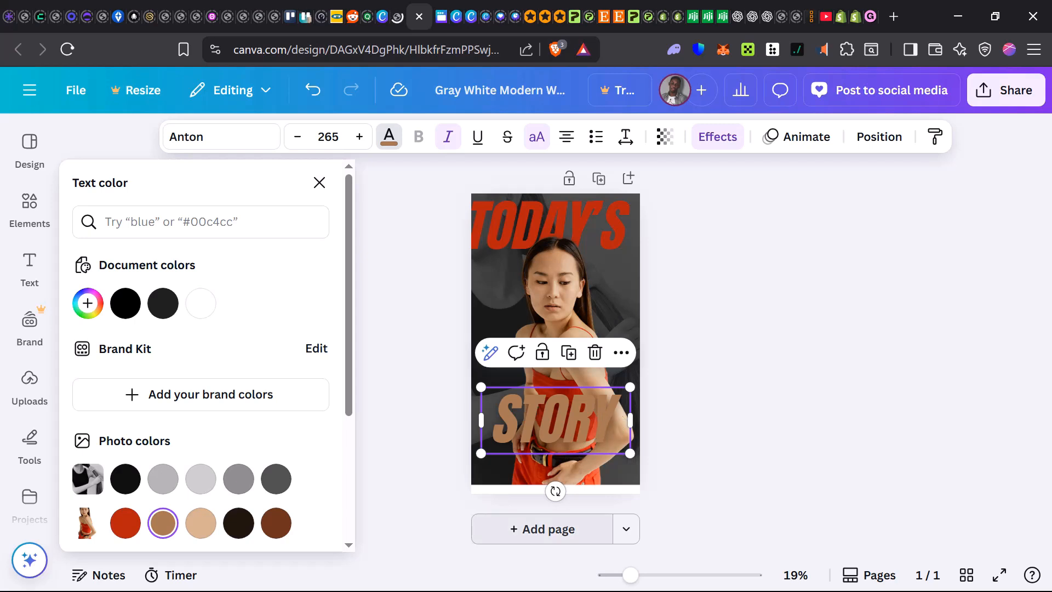
{"action": "left_click", "coordinate": [201, 523]}
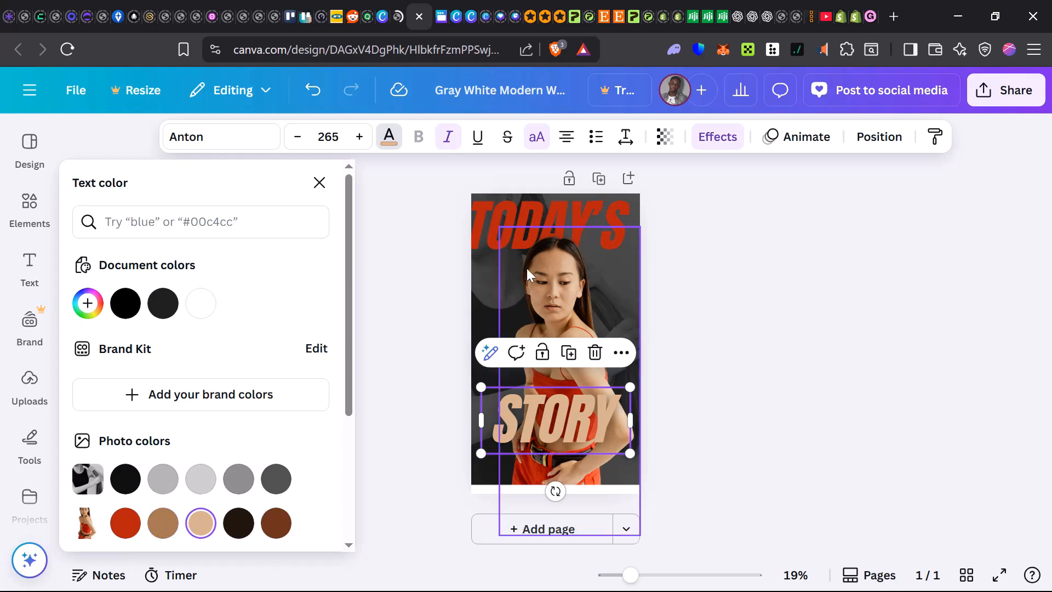
Try the light tan on TODAY'S and vivid red on STORY, applying the tan-to-red change to all matching elements
{"action": "left_click", "coordinate": [492, 232]}
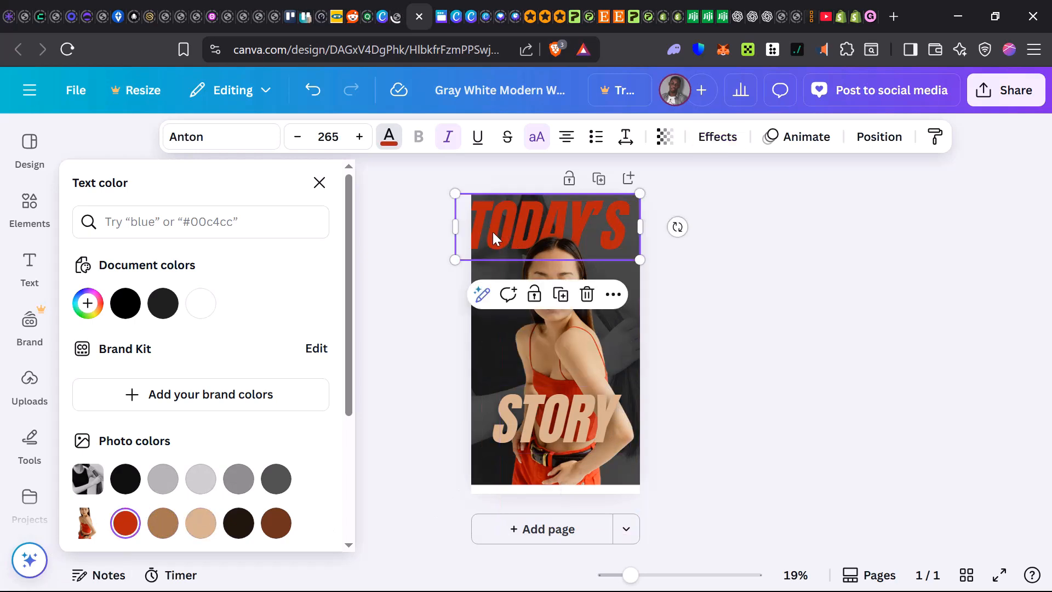
{"action": "left_click", "coordinate": [201, 526]}
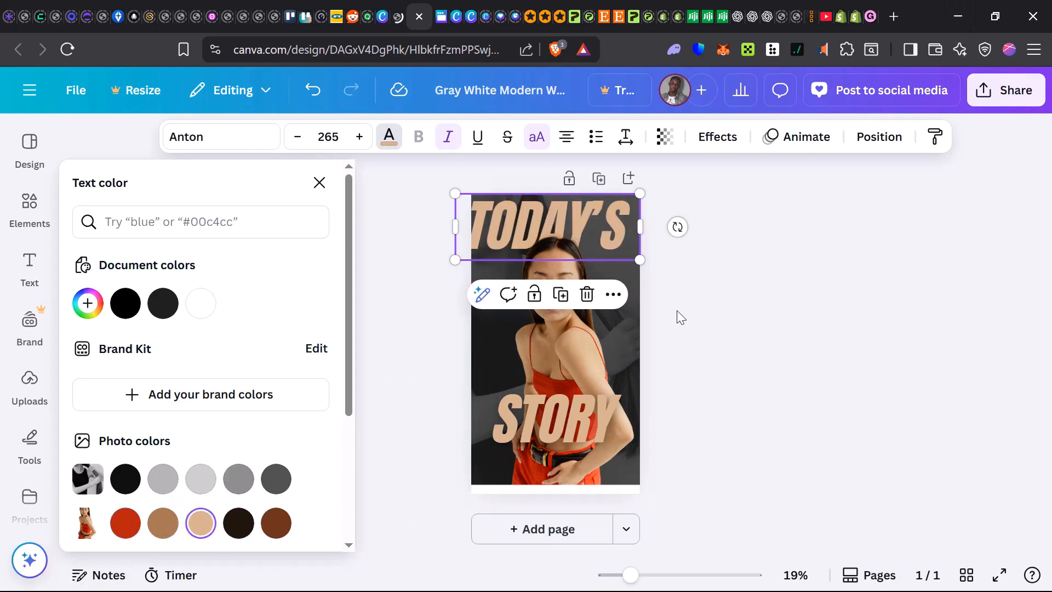
{"action": "left_click", "coordinate": [593, 404]}
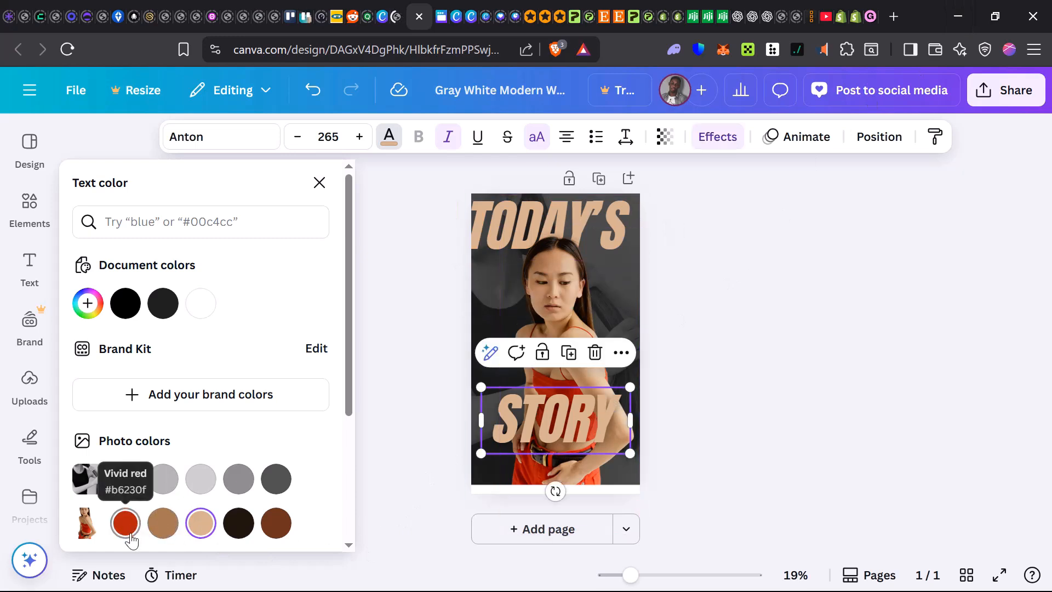
{"action": "left_click", "coordinate": [126, 523]}
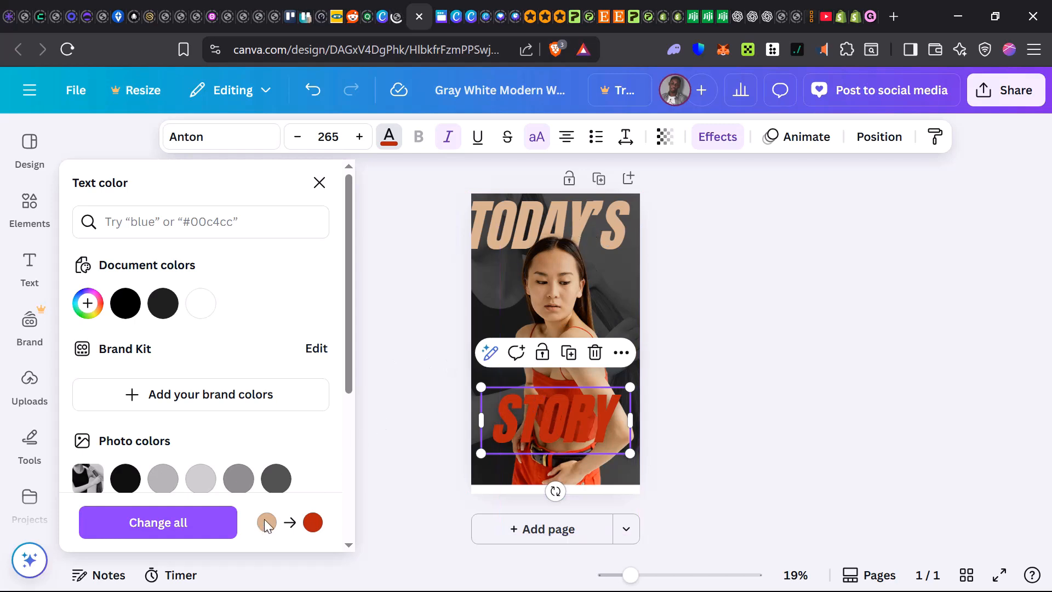
{"action": "left_click", "coordinate": [187, 532]}
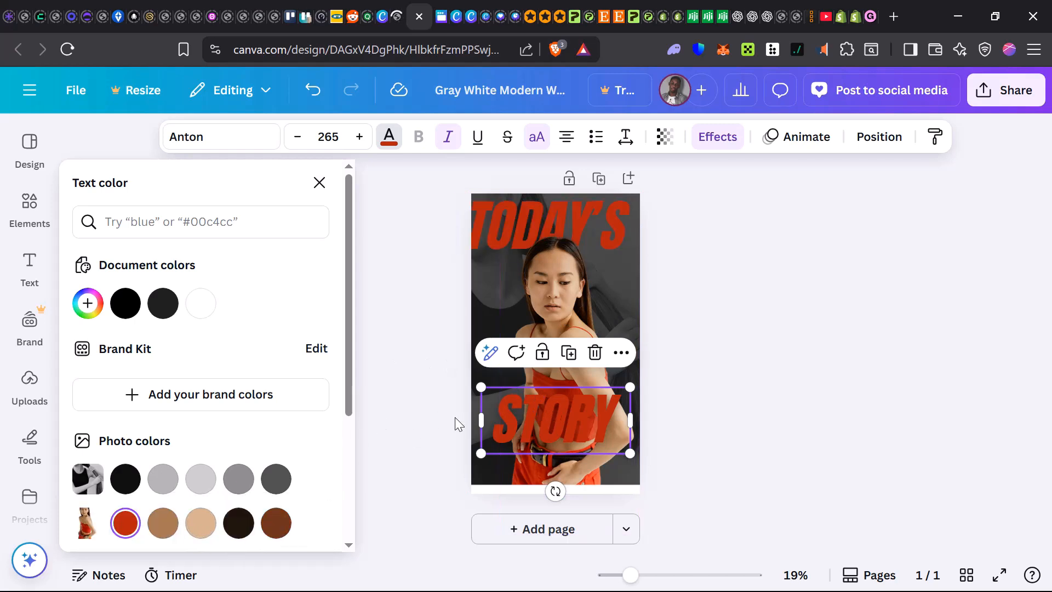
Return only the STORY text to the light tan photo color and close the color choices
{"action": "left_click", "coordinate": [201, 522]}
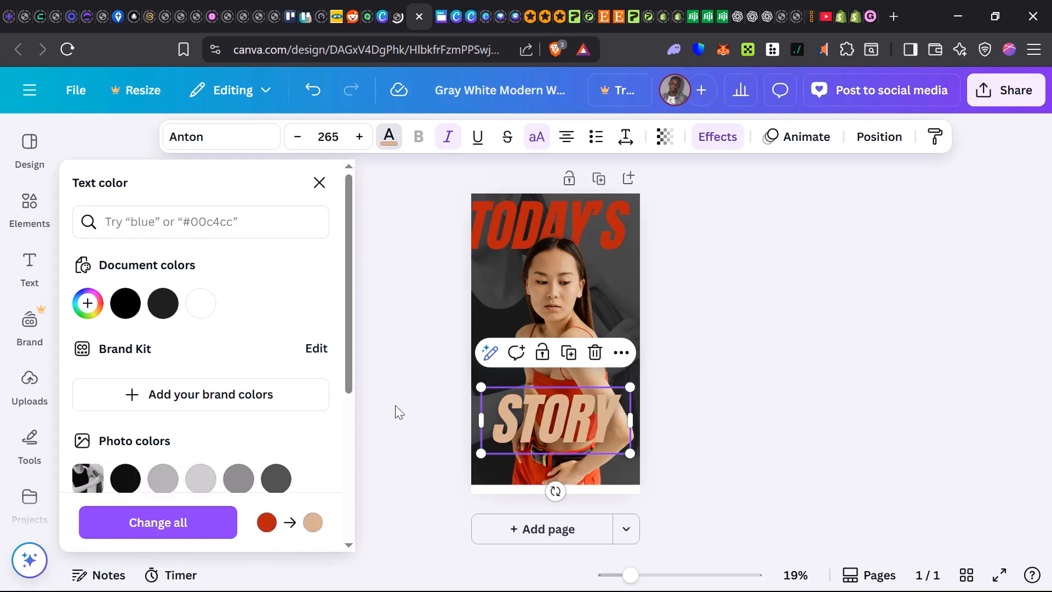
{"action": "left_click", "coordinate": [586, 408]}
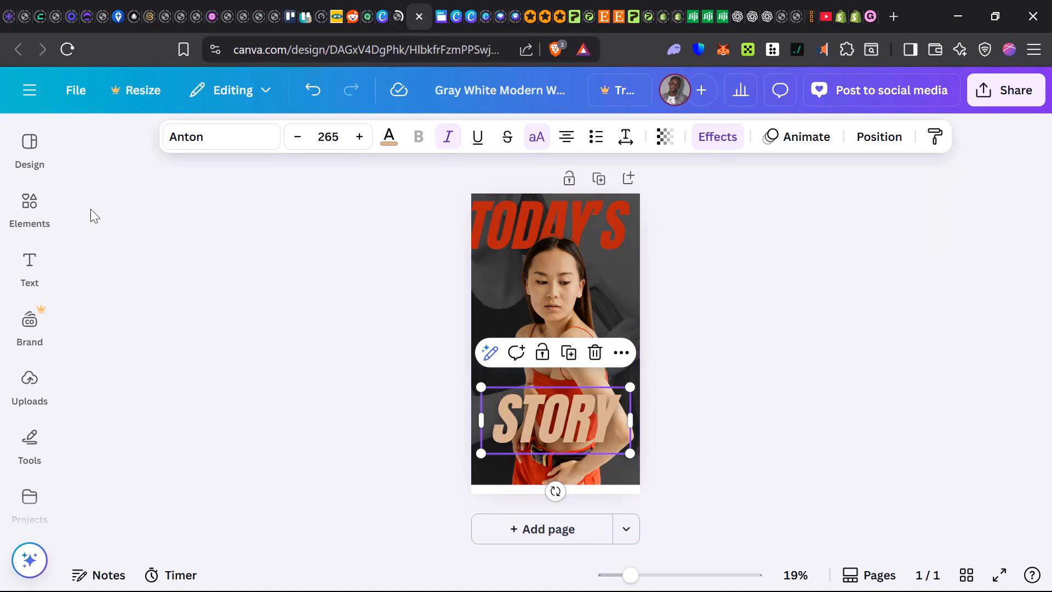
Look through the available elements and text styles, and shift the TODAY'S heading slightly right on the cover
{"action": "left_click", "coordinate": [31, 211]}
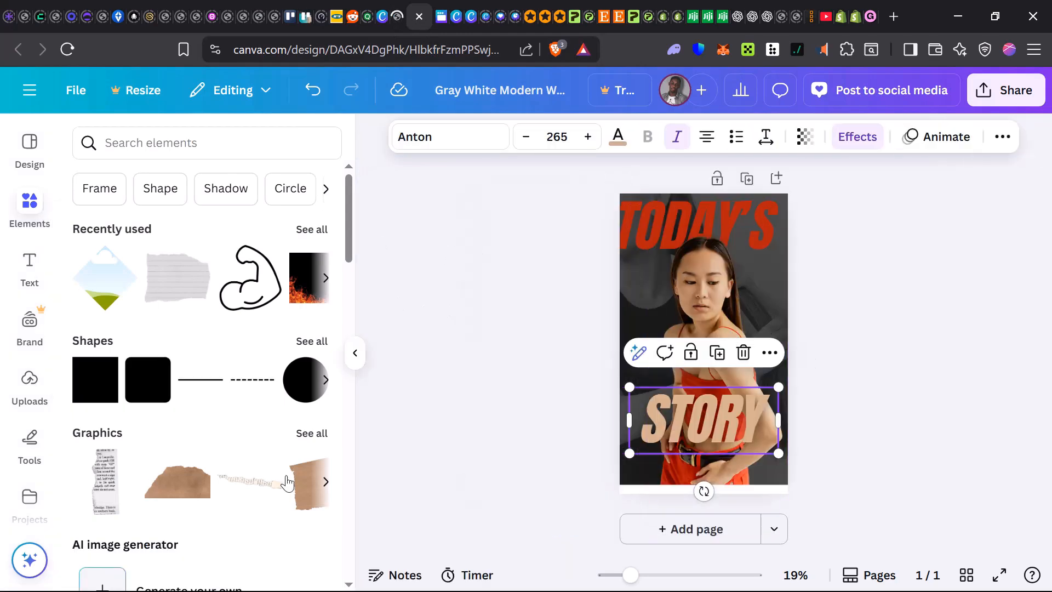
{"action": "left_click", "coordinate": [23, 268]}
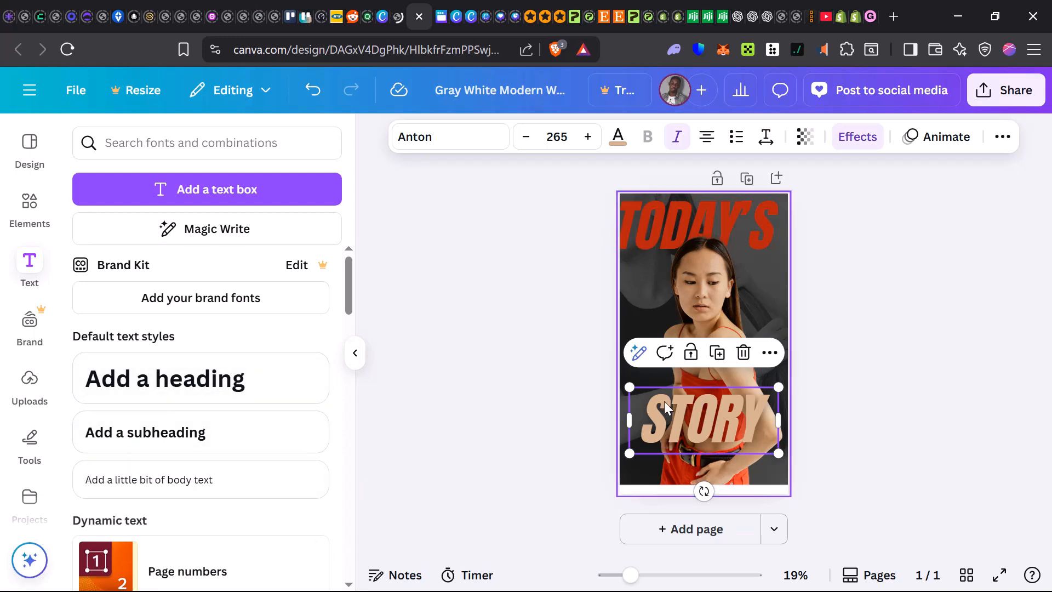
{"action": "left_click_drag", "start_coordinate": [688, 215], "coordinate": [698, 207]}
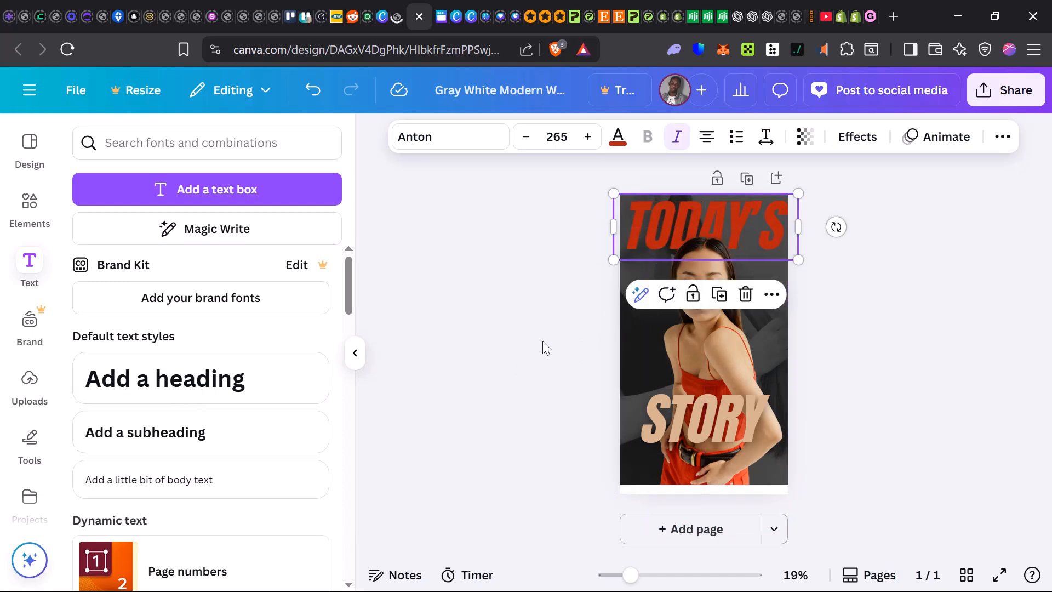
{"action": "scroll", "coordinate": [188, 493], "scroll_direction": "down", "scroll_amount": 3}
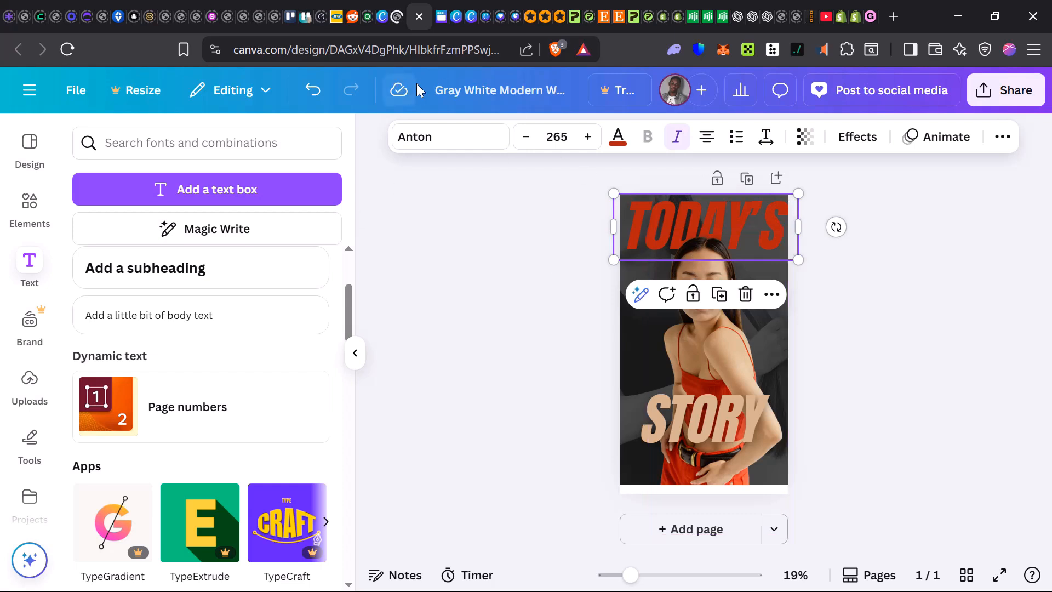
Switch to the untitled Your Story design and add a second blank page
{"action": "left_click", "coordinate": [390, 21]}
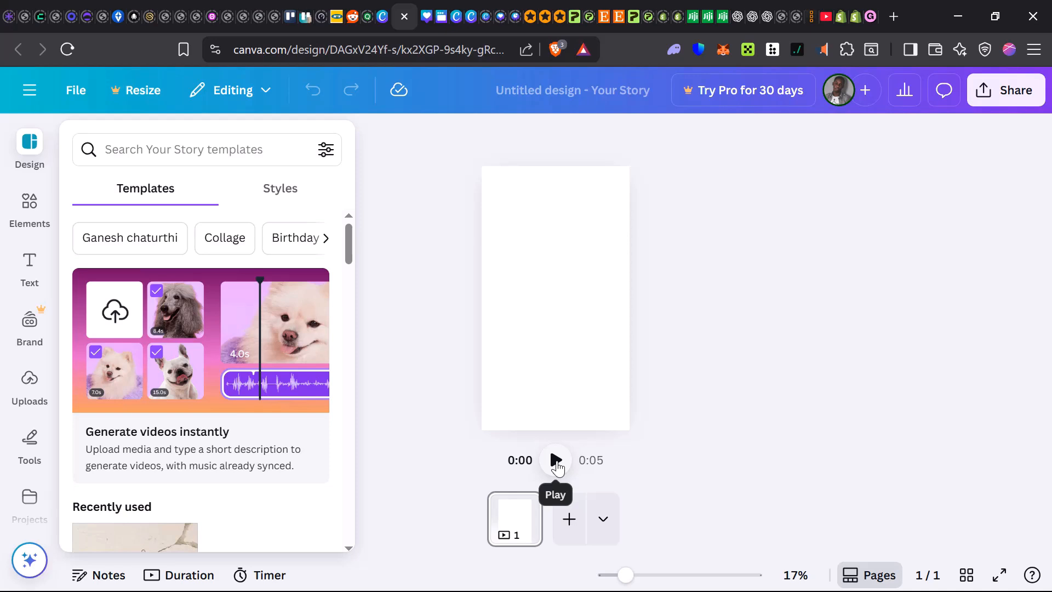
{"action": "right_click", "coordinate": [556, 462]}
{"action": "left_click", "coordinate": [458, 467]}
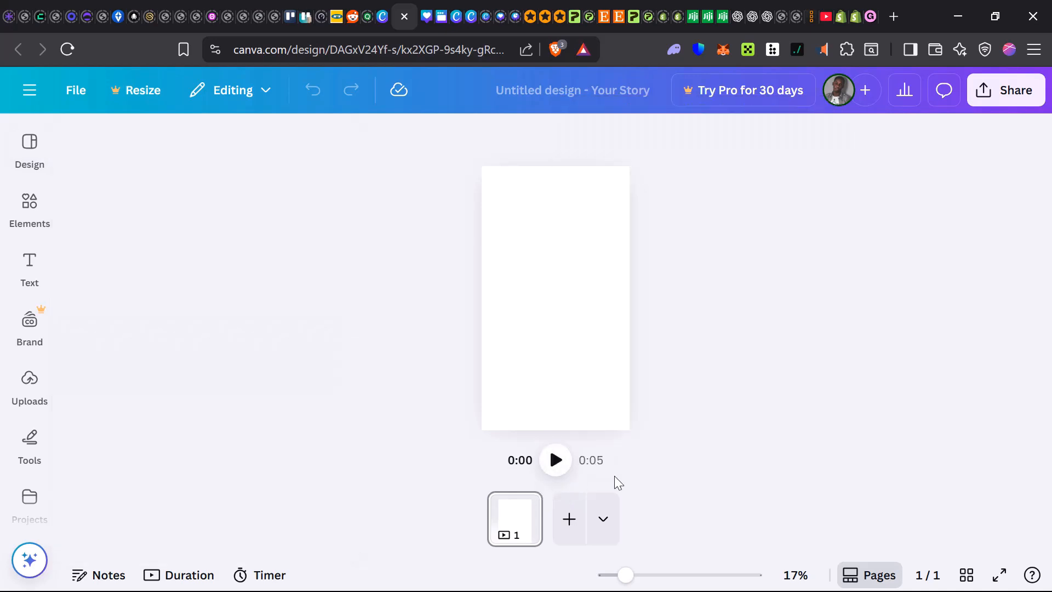
{"action": "left_click", "coordinate": [556, 529]}
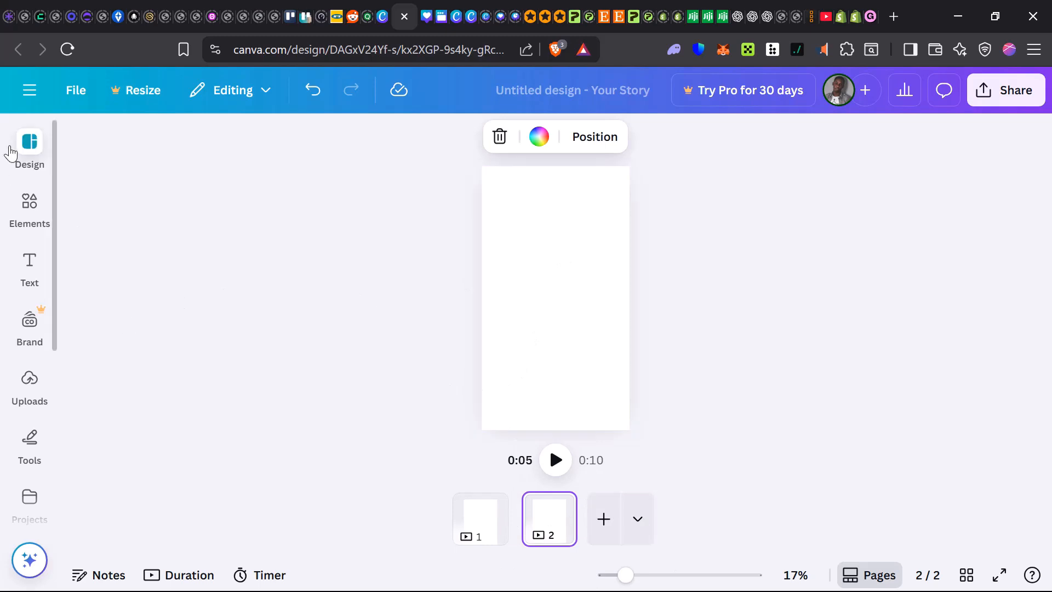
Examine the suggested and recently used Your Story templates
{"action": "left_click", "coordinate": [11, 152]}
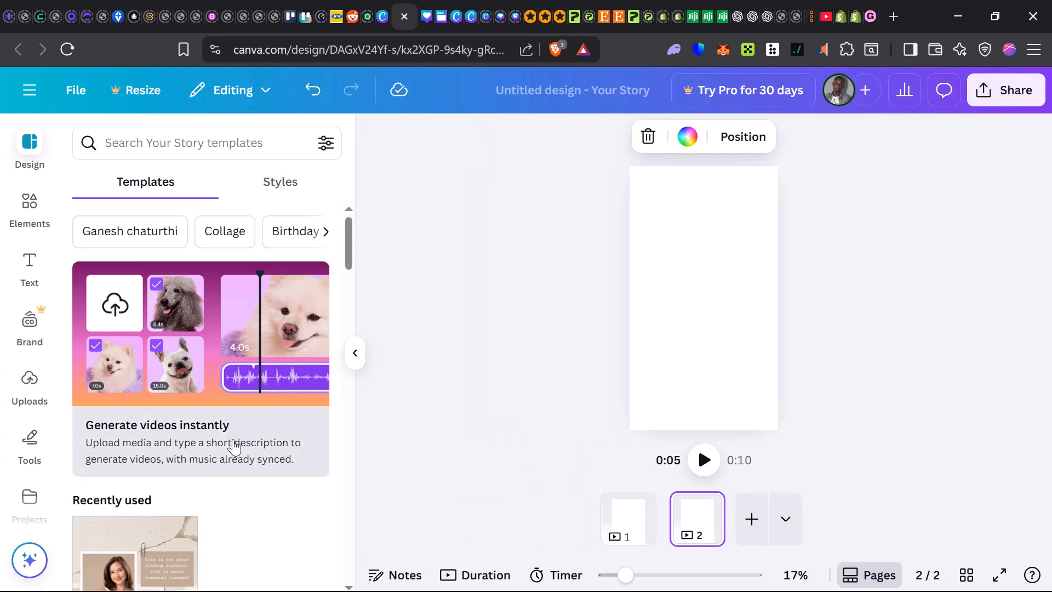
{"action": "scroll", "coordinate": [241, 447], "scroll_direction": "down", "scroll_amount": 1}
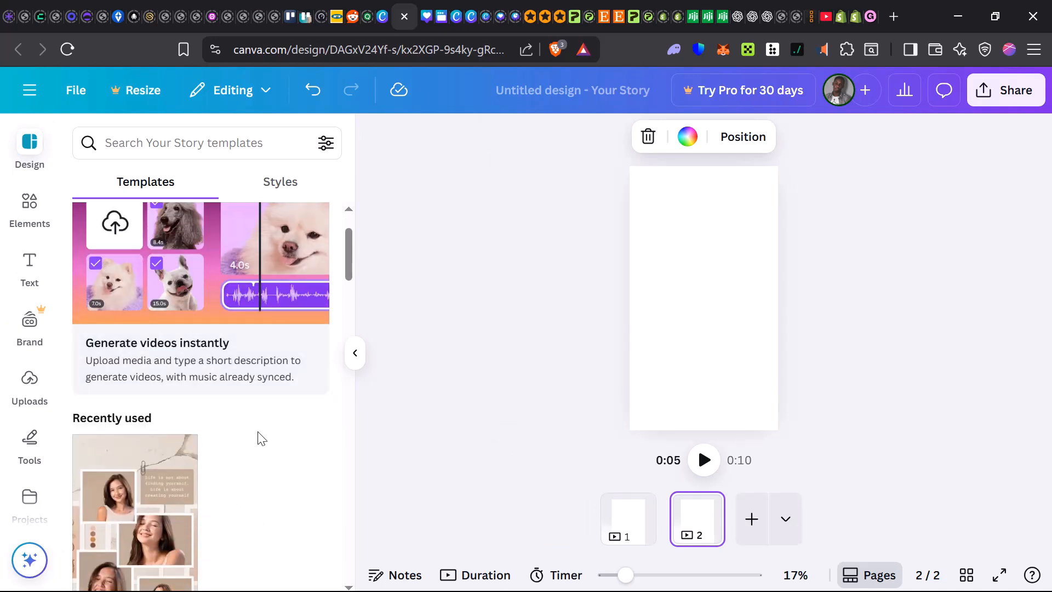
{"action": "scroll", "coordinate": [261, 438], "scroll_direction": "down", "scroll_amount": 2}
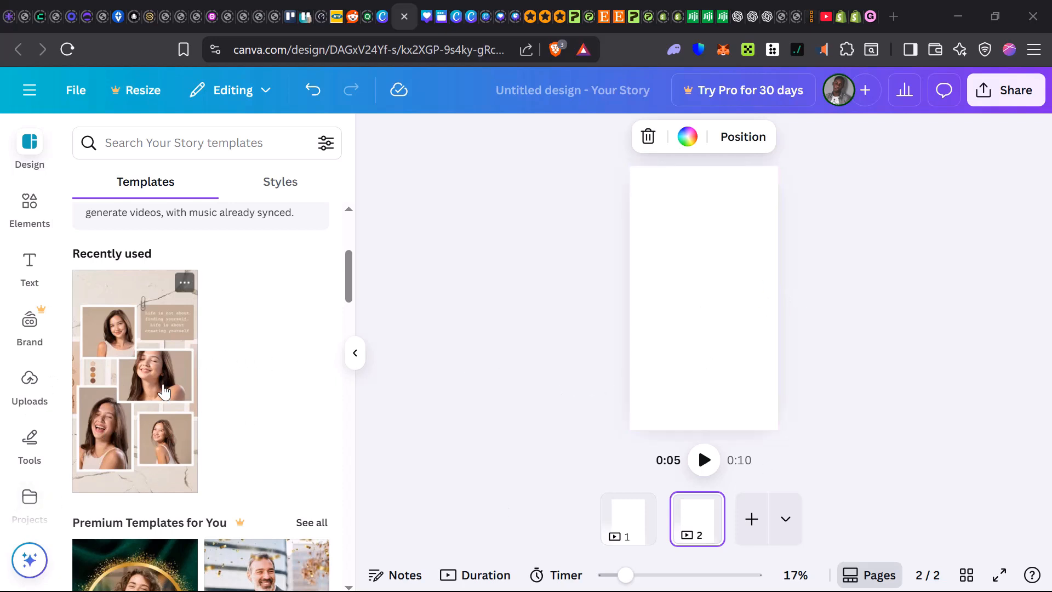
{"action": "scroll", "coordinate": [164, 392], "scroll_direction": "down", "scroll_amount": 3}
{"action": "scroll", "coordinate": [135, 383], "scroll_direction": "up", "scroll_amount": 5}
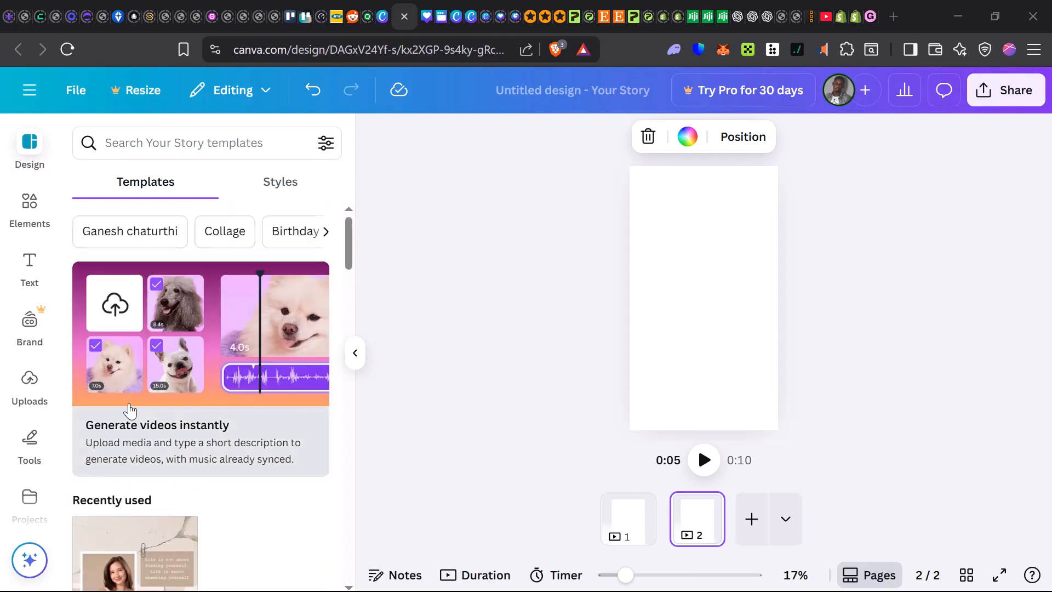
Generate images with Magic Media using the sample prompt for a close-up background of holographic acrylic glass sheets in pastel colors
{"action": "scroll", "coordinate": [28, 444], "scroll_direction": "down", "scroll_amount": 4}
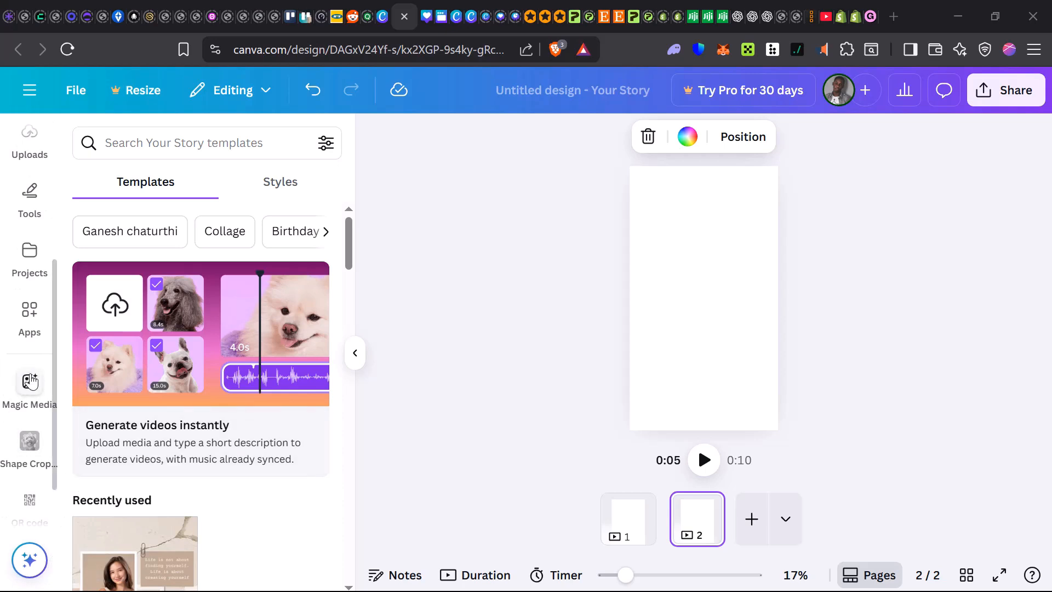
{"action": "left_click", "coordinate": [34, 400]}
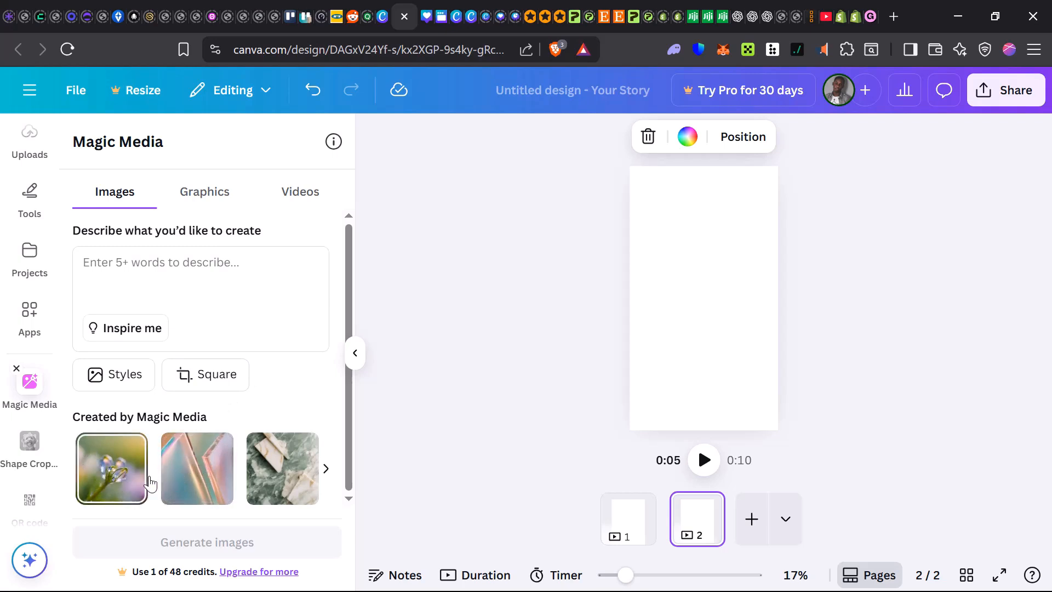
{"action": "left_click", "coordinate": [181, 482]}
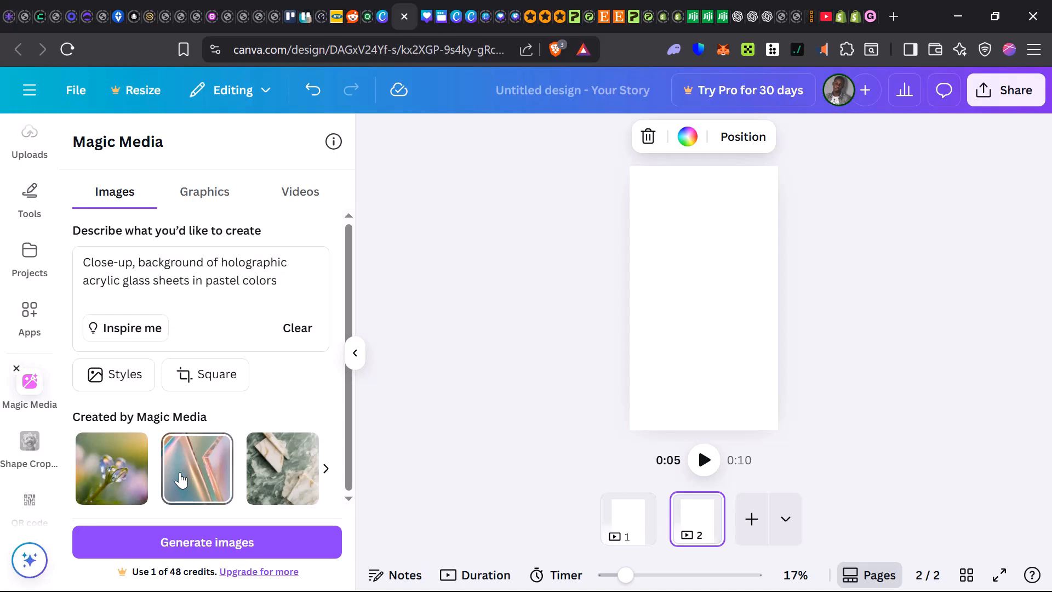
{"action": "left_click", "coordinate": [201, 548]}
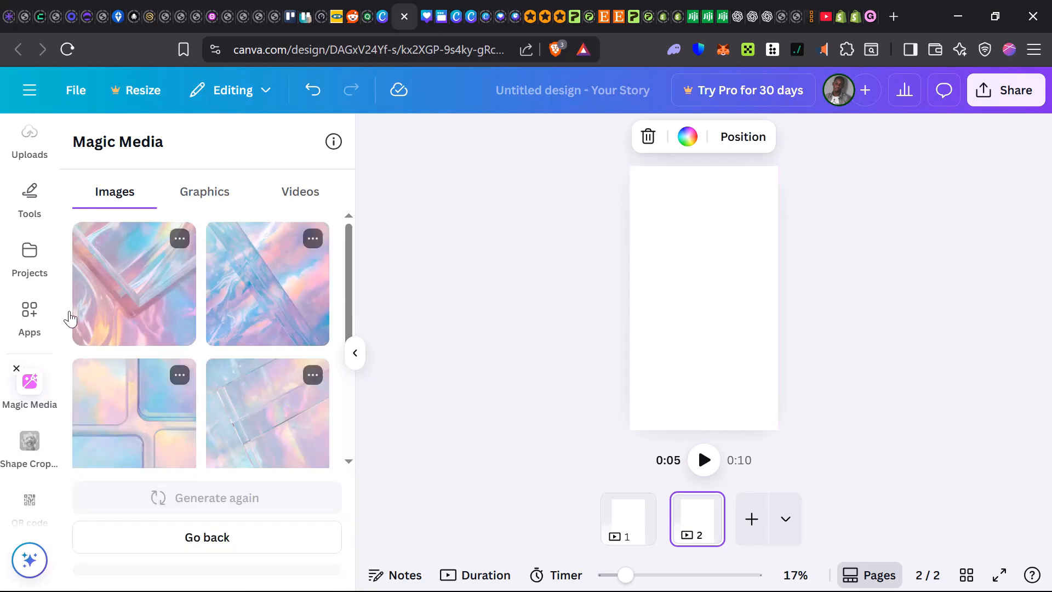
Place the first generated holographic image on page 2 and enlarge it to cover the whole page
{"action": "left_click", "coordinate": [181, 241]}
{"action": "left_click", "coordinate": [149, 294]}
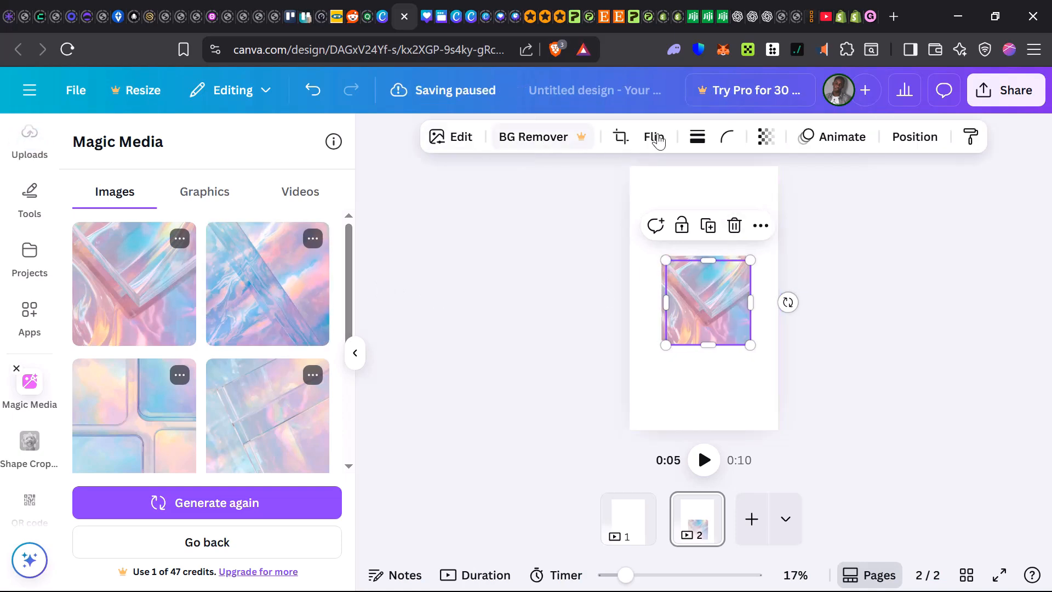
{"action": "left_click", "coordinate": [312, 91]}
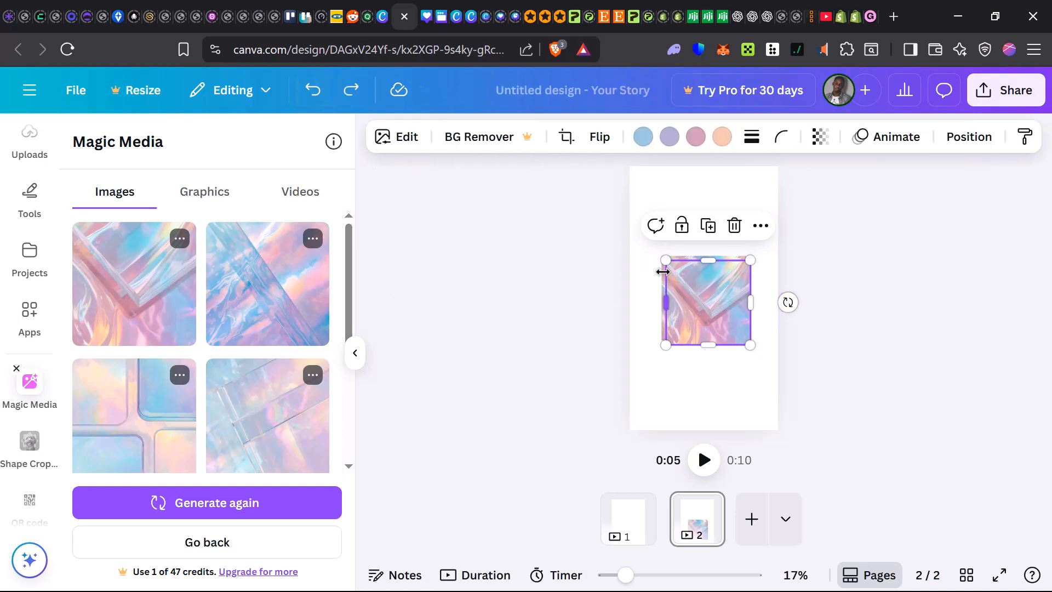
{"action": "left_click_drag", "start_coordinate": [618, 167], "coordinate": [612, 155]}
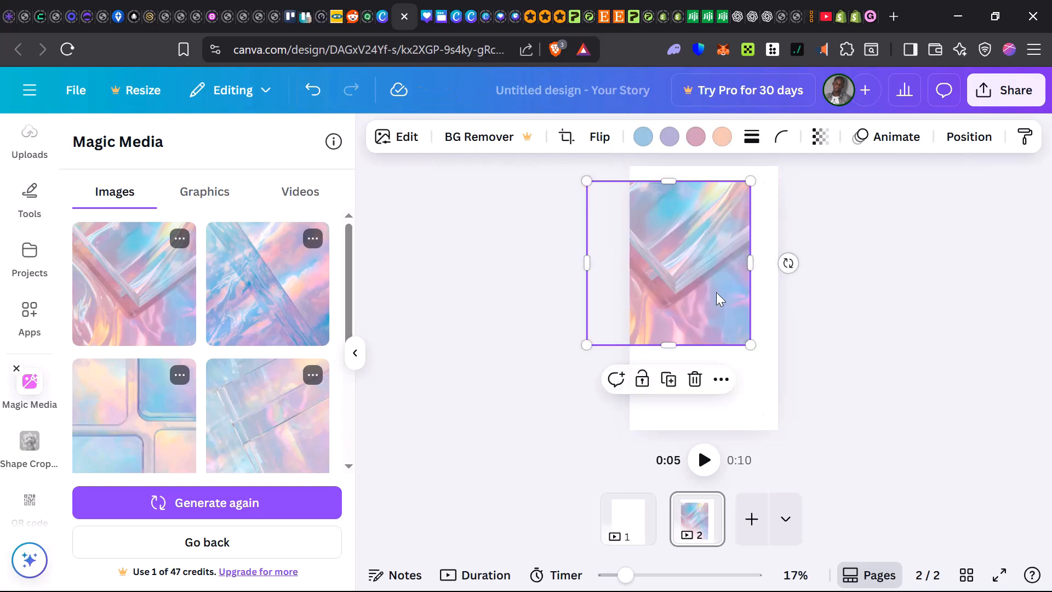
{"action": "left_click_drag", "start_coordinate": [752, 343], "coordinate": [810, 495]}
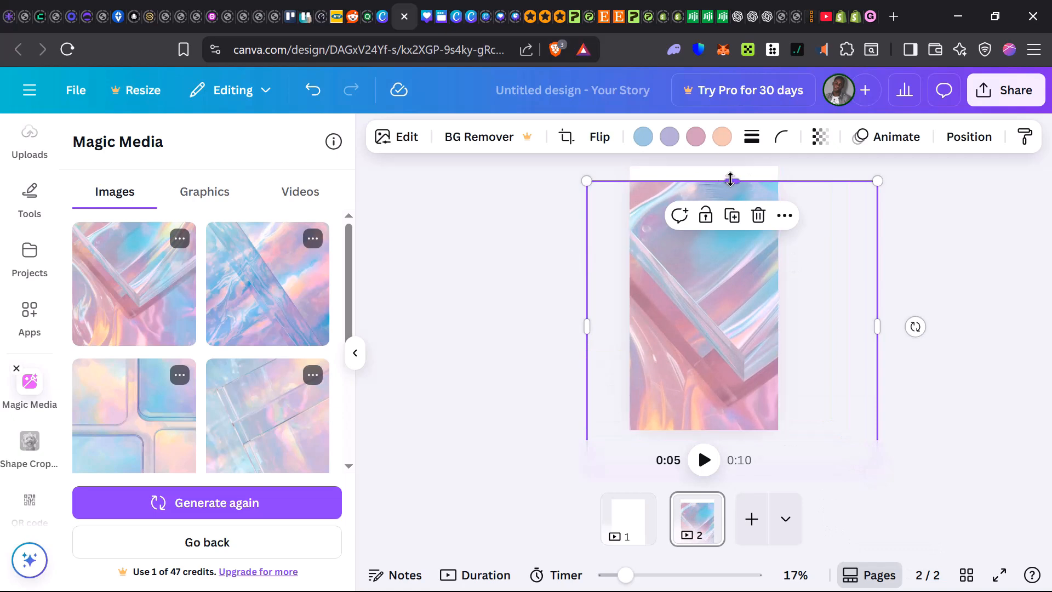
{"action": "left_click_drag", "start_coordinate": [731, 180], "coordinate": [726, 140]}
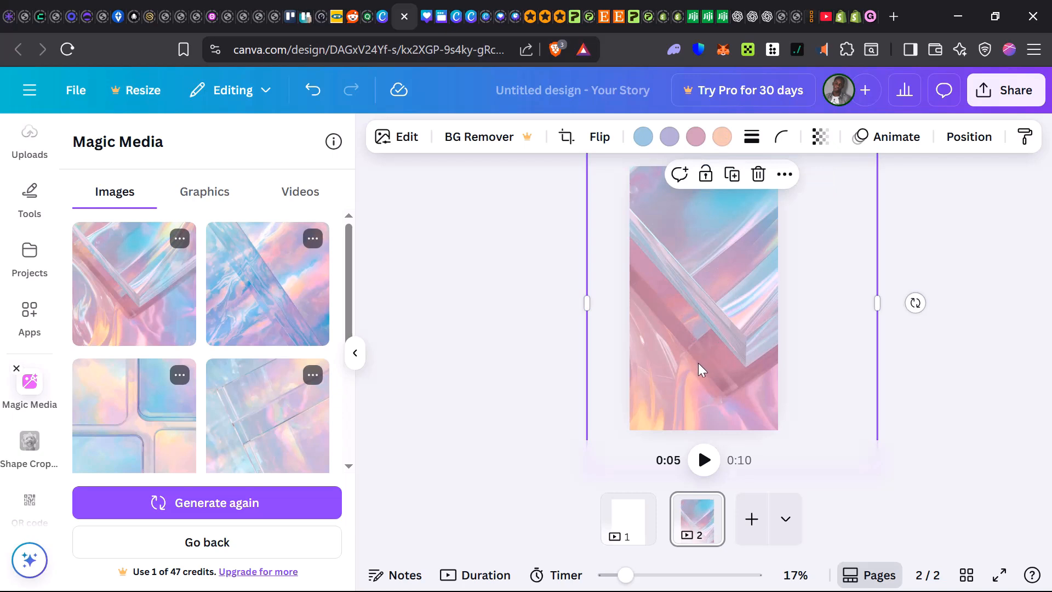
Adjust the white balance of the holographic background image by setting its temperature to 100
{"action": "left_click", "coordinate": [389, 138]}
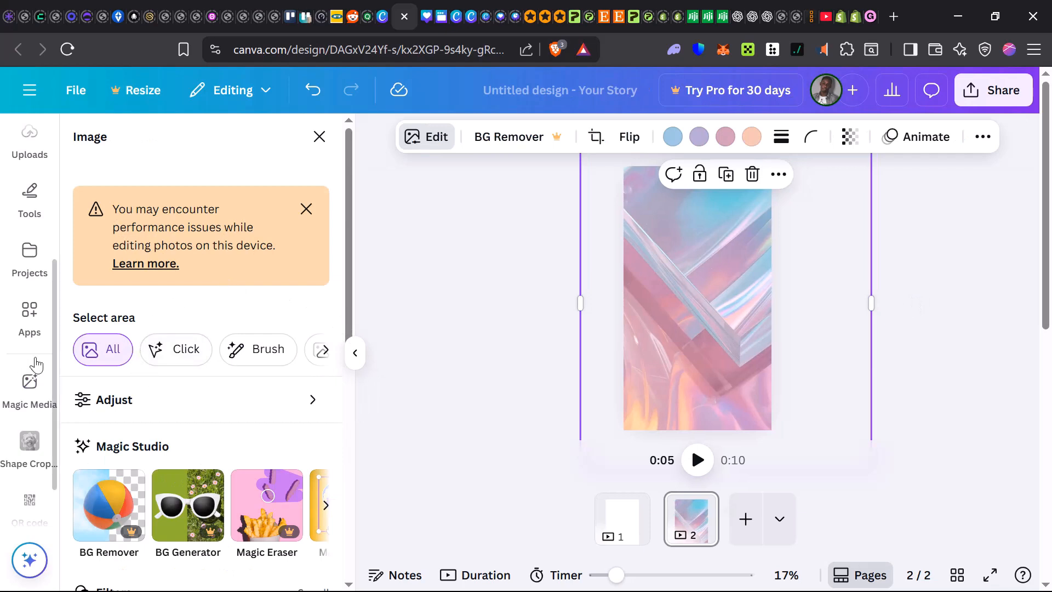
{"action": "scroll", "coordinate": [126, 350], "scroll_direction": "down", "scroll_amount": 2}
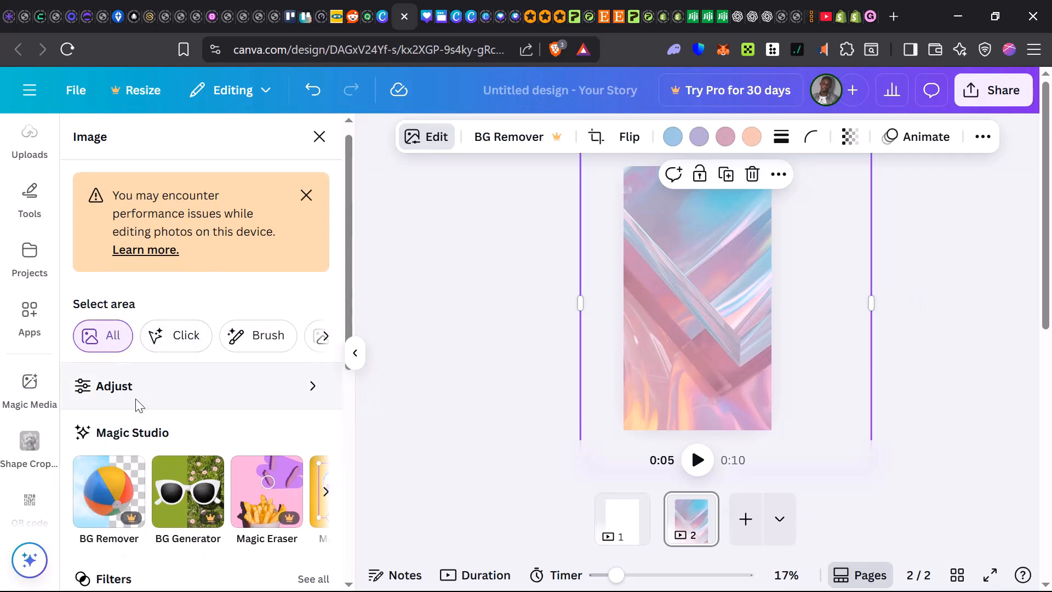
{"action": "left_click", "coordinate": [153, 328]}
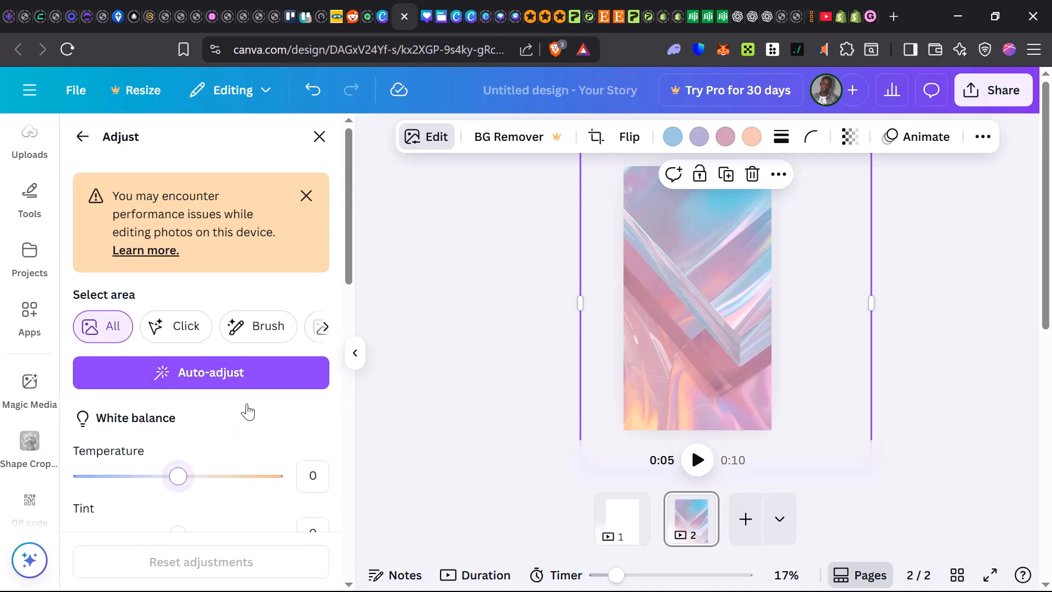
{"action": "scroll", "coordinate": [250, 412], "scroll_direction": "down", "scroll_amount": 2}
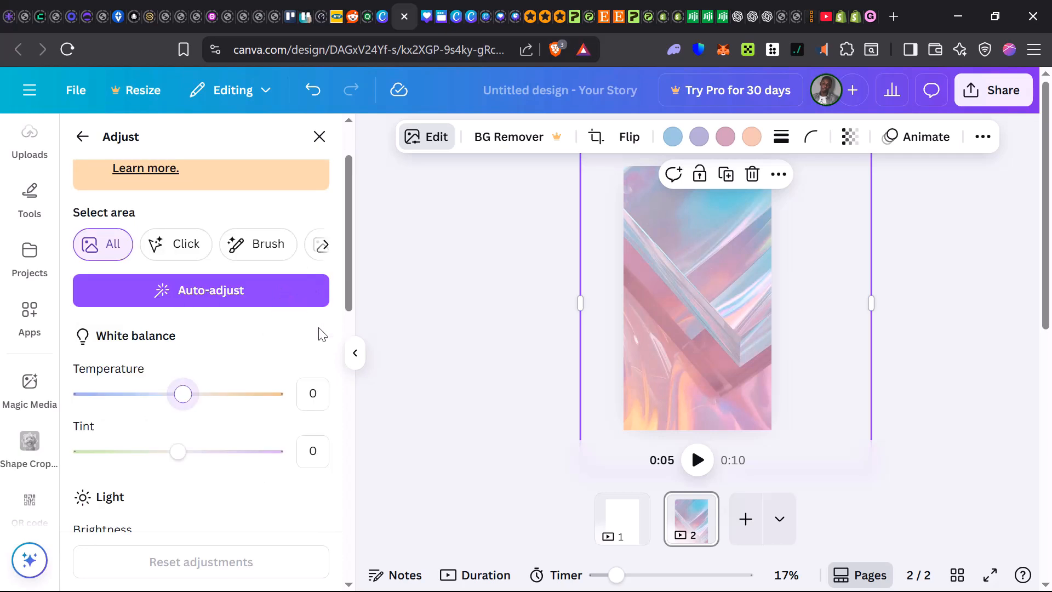
{"action": "left_click_drag", "start_coordinate": [183, 394], "coordinate": [281, 394]}
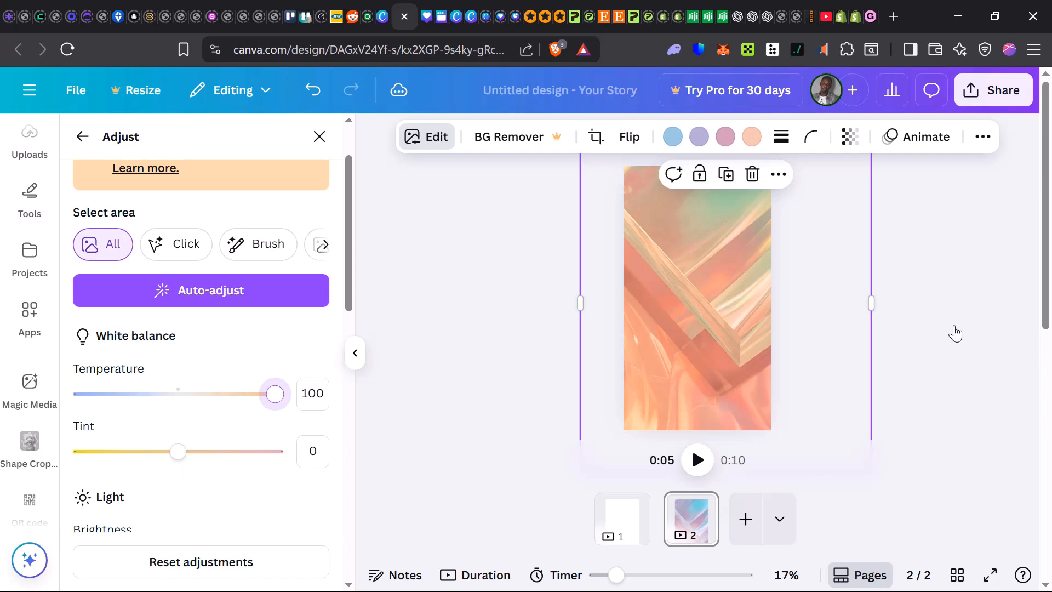
Set the background image's white balance temperature to 60 and look through the remaining light, color and texture adjustments
{"action": "scroll", "coordinate": [188, 448], "scroll_direction": "down", "scroll_amount": 3}
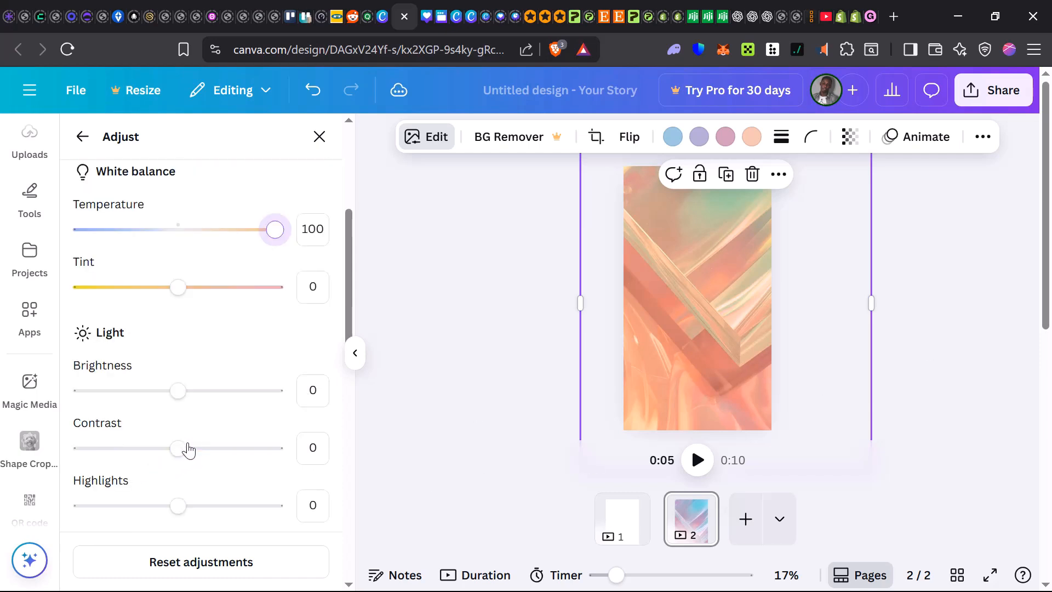
{"action": "scroll", "coordinate": [188, 449], "scroll_direction": "down", "scroll_amount": 5}
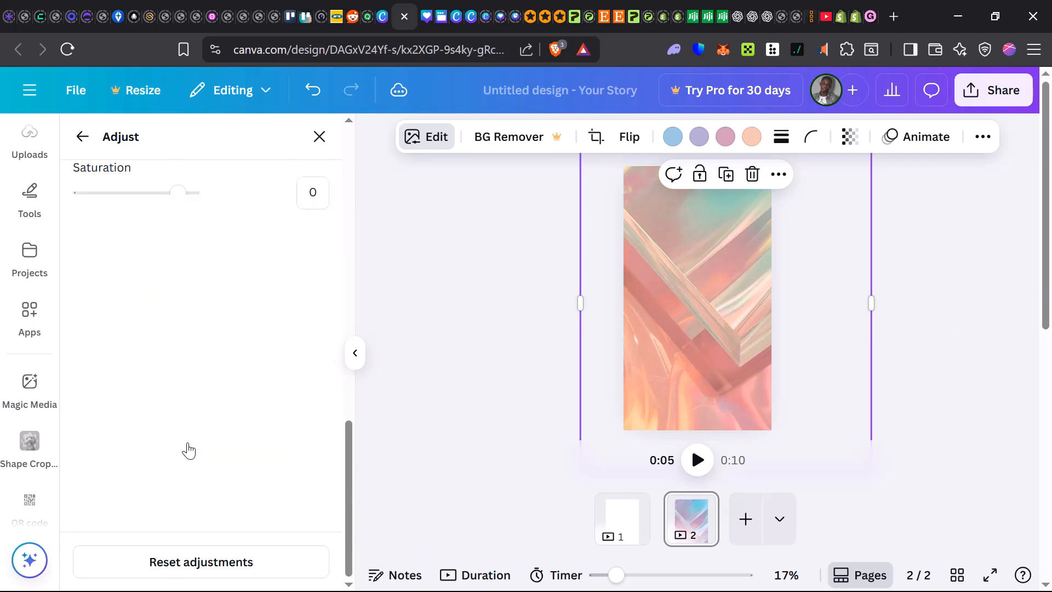
{"action": "scroll", "coordinate": [207, 366], "scroll_direction": "up", "scroll_amount": 2}
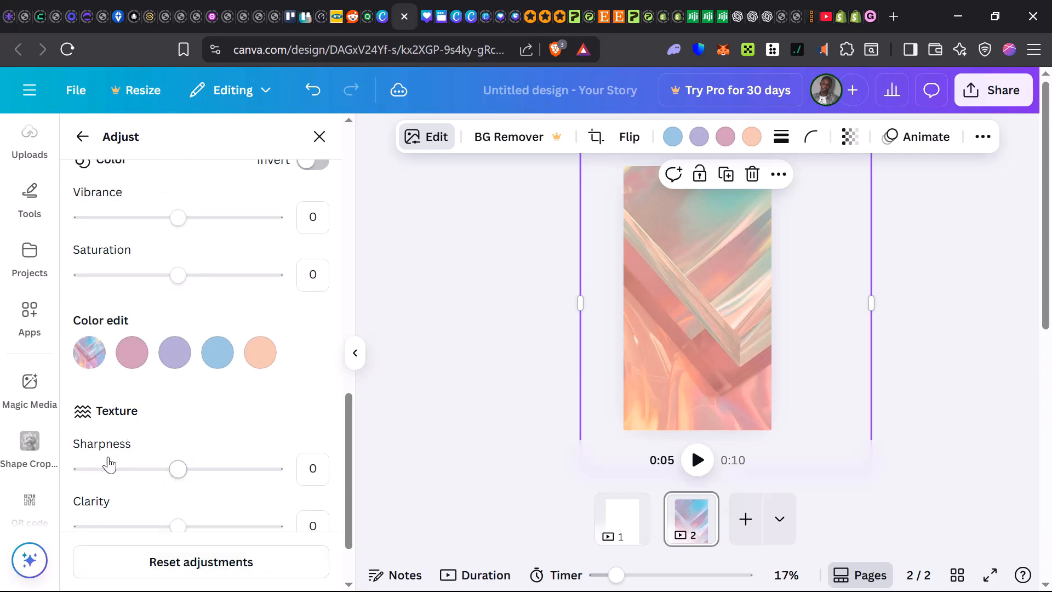
{"action": "scroll", "coordinate": [141, 500], "scroll_direction": "down", "scroll_amount": 2}
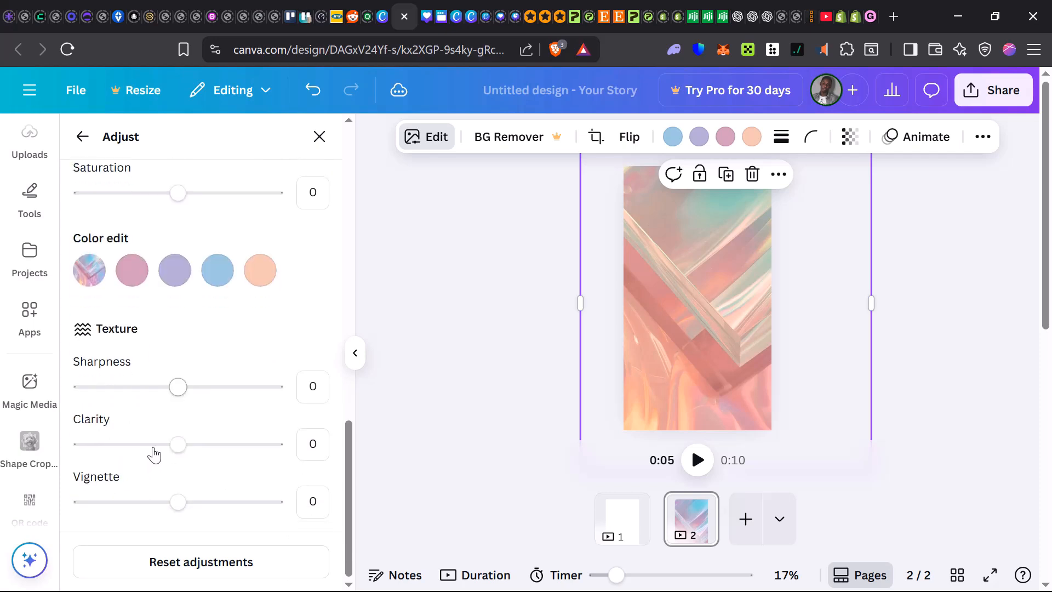
{"action": "scroll", "coordinate": [212, 439], "scroll_direction": "up", "scroll_amount": 10}
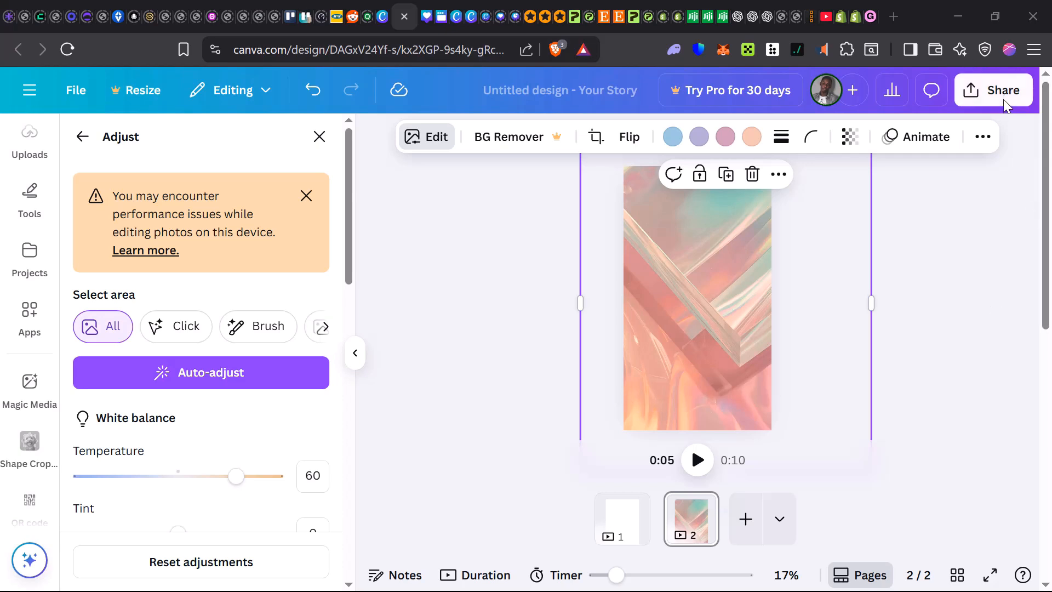
Set up the design's download with JPG as the file type and review the page selection and preferences
{"action": "left_click", "coordinate": [986, 98]}
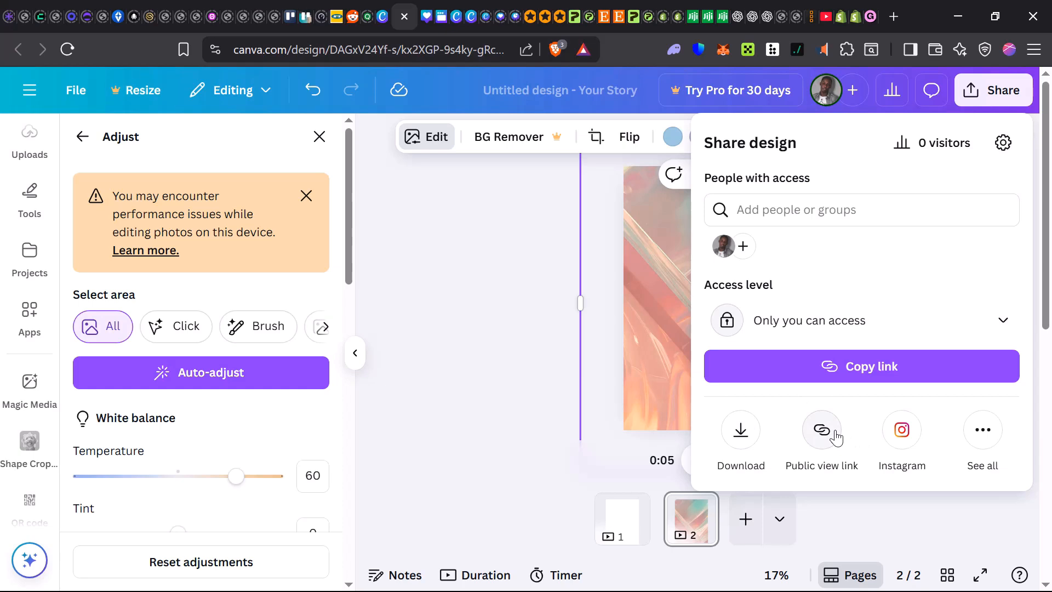
{"action": "left_click", "coordinate": [741, 430]}
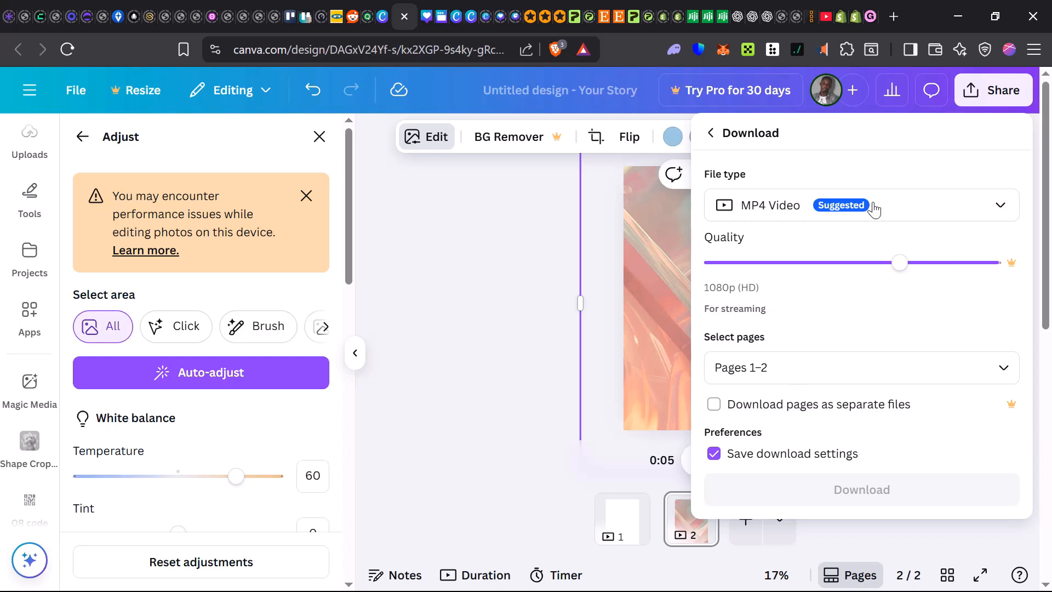
{"action": "left_click", "coordinate": [903, 219]}
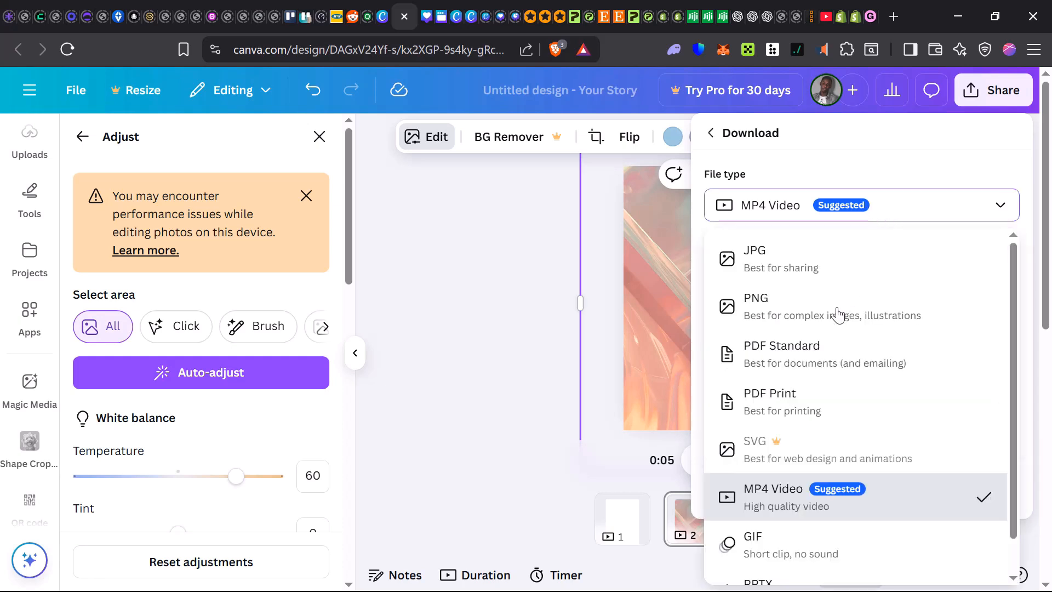
{"action": "left_click", "coordinate": [820, 276]}
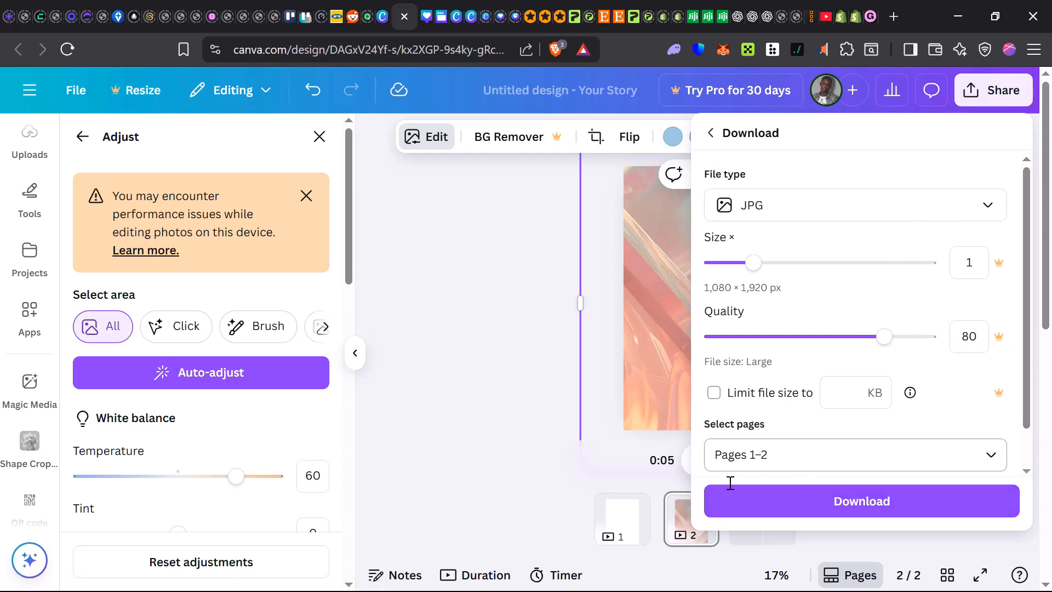
{"action": "scroll", "coordinate": [767, 477], "scroll_direction": "down", "scroll_amount": 1}
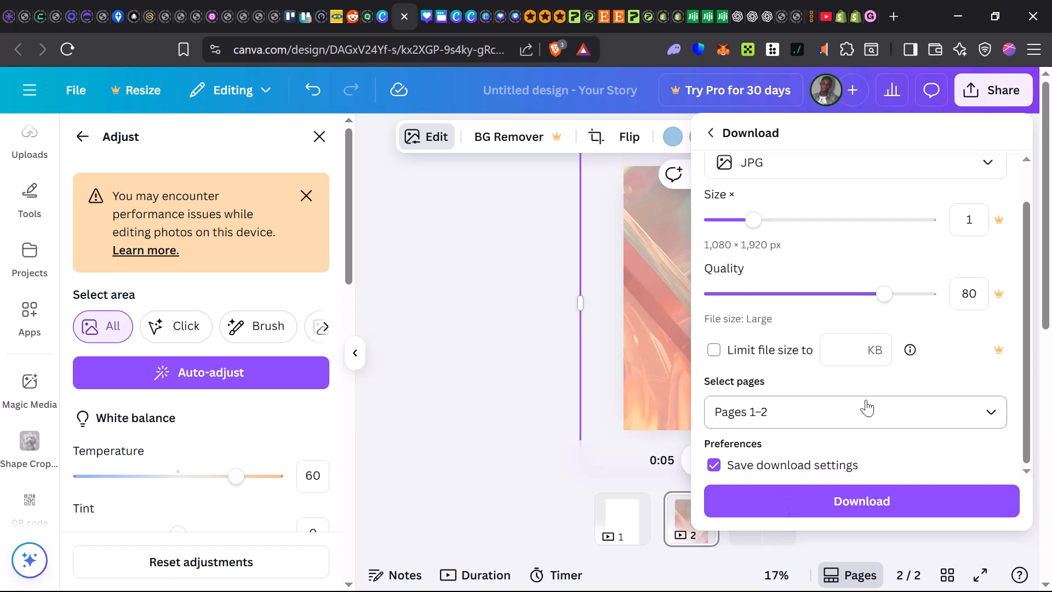